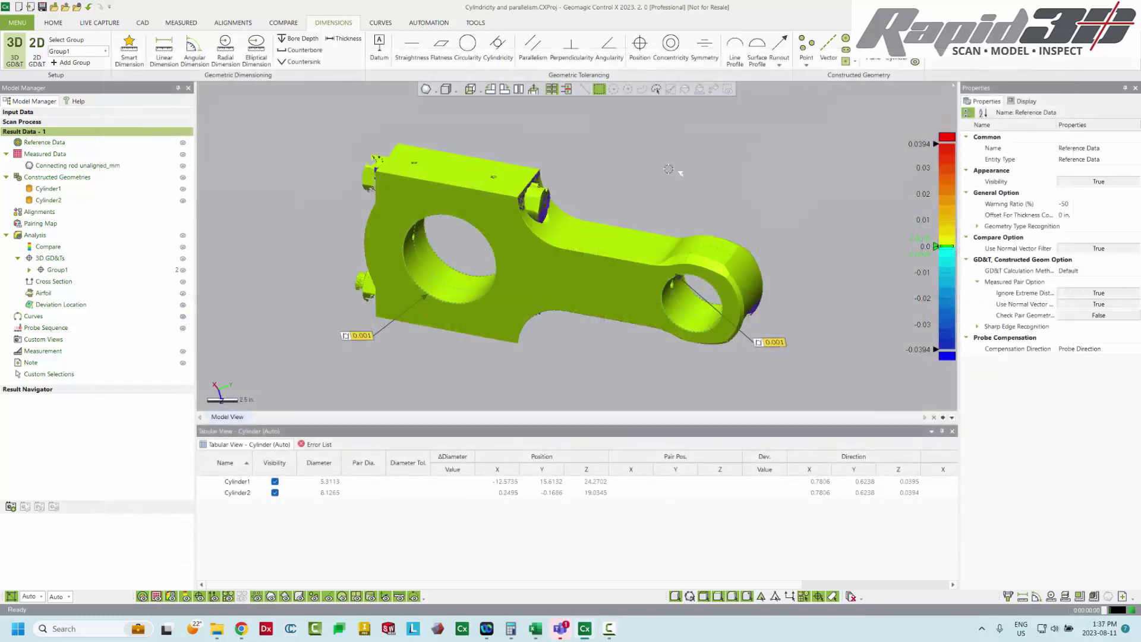
- Fit Plane1 to a flat face of the connecting rod using similar-curvature face selection
{"action": "left_click", "coordinate": [873, 61]}
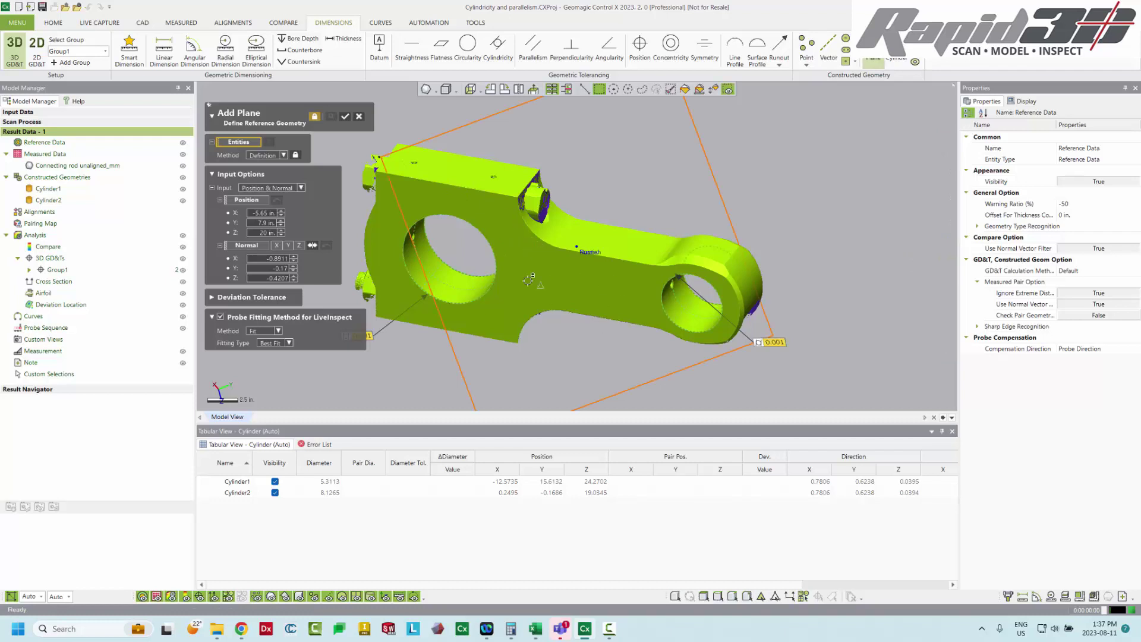
{"action": "left_click", "coordinate": [712, 90]}
{"action": "left_click", "coordinate": [578, 280]}
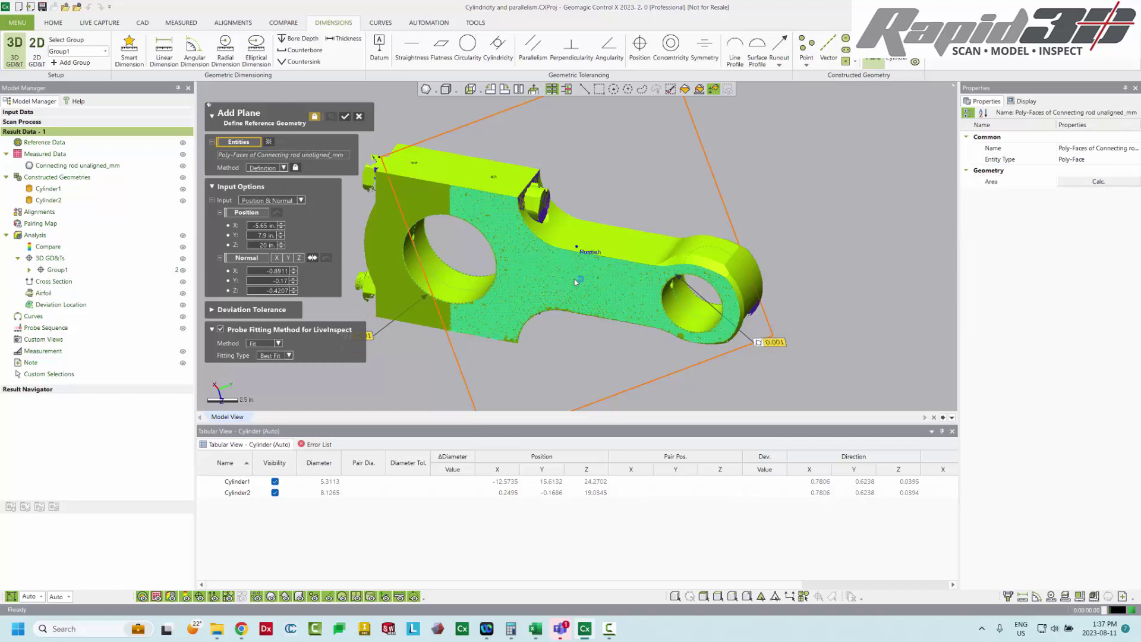
{"action": "key", "text": "Return"}
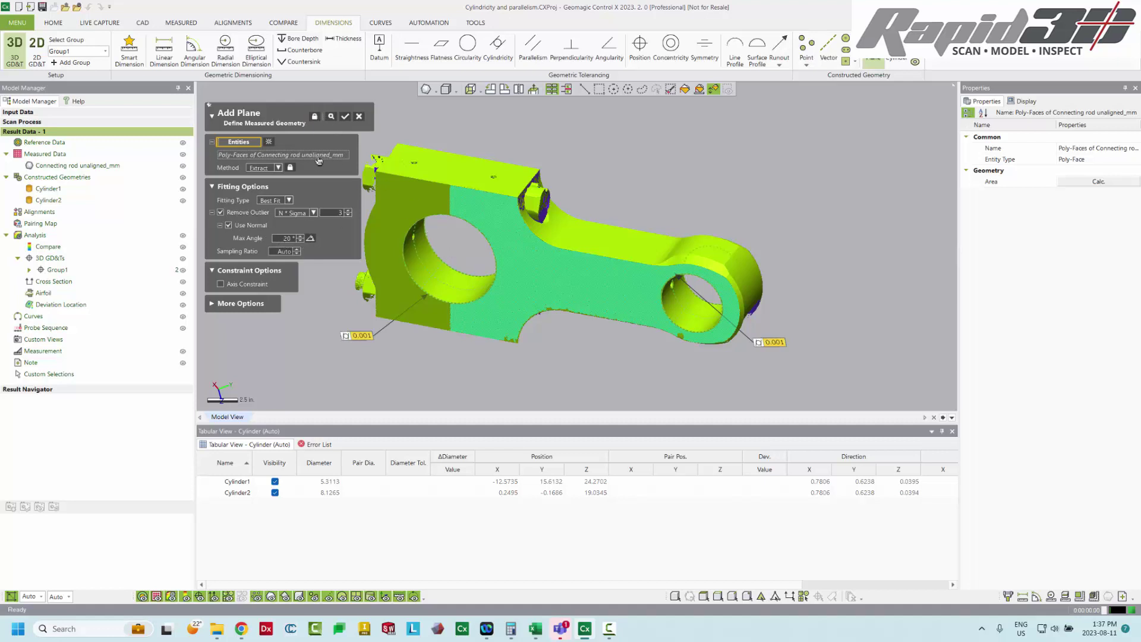
{"action": "left_click", "coordinate": [315, 118]}
{"action": "left_click", "coordinate": [345, 117]}
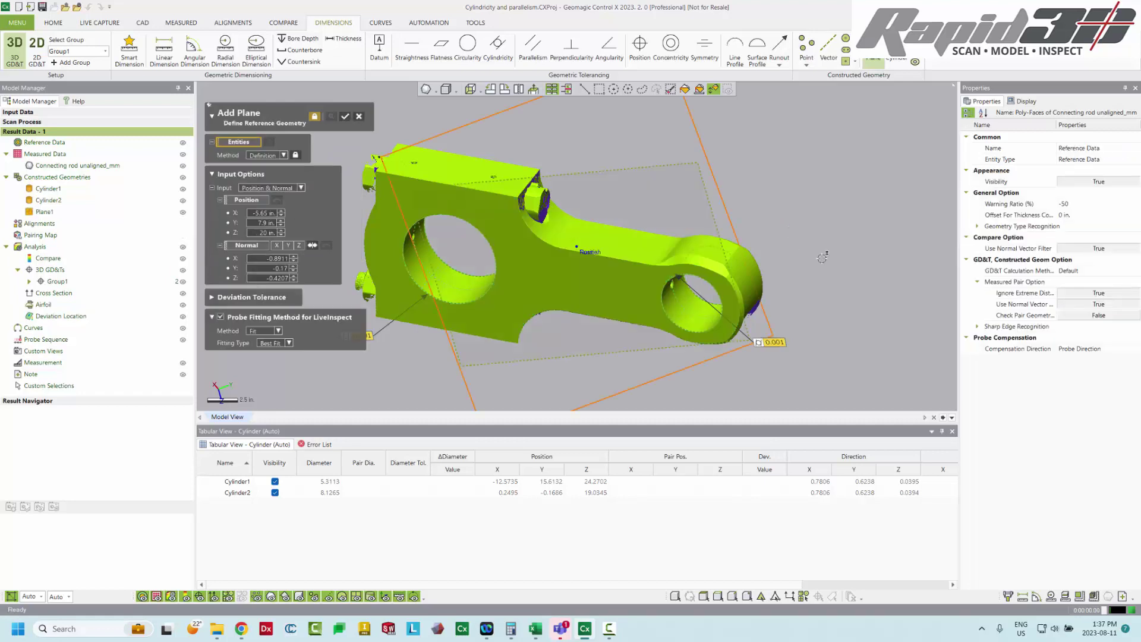
- Fit Plane2 to the flat face on the rod's other side, discarding the extra plane
{"action": "right_click_drag", "start_coordinate": [654, 249], "coordinate": [518, 281]}
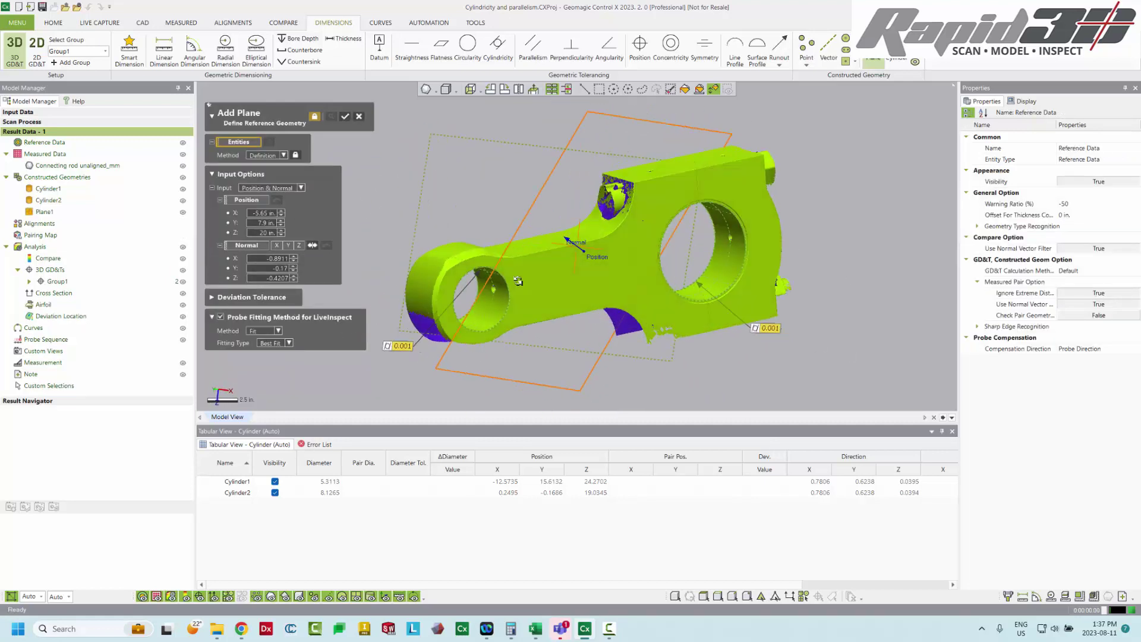
{"action": "left_click", "coordinate": [588, 275]}
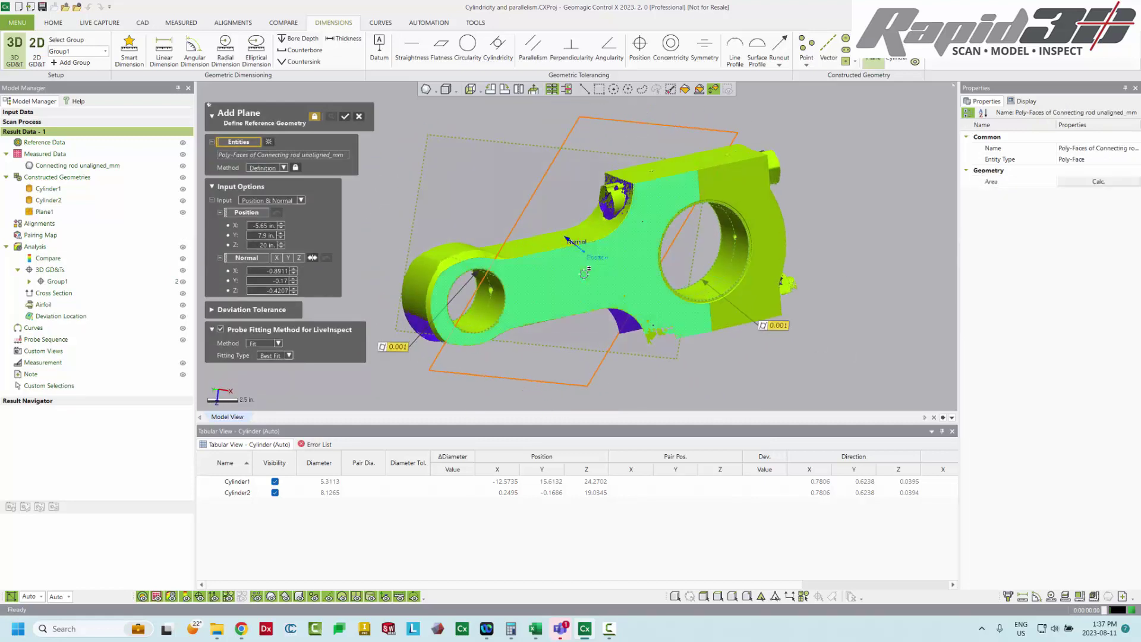
{"action": "left_click", "coordinate": [346, 118]}
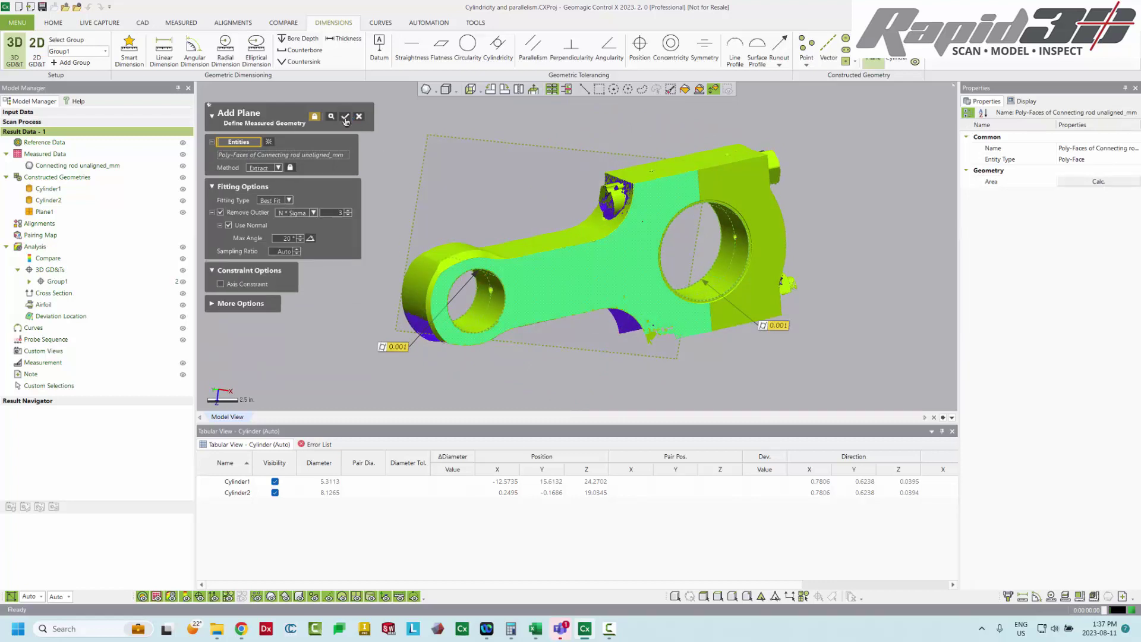
{"action": "left_click", "coordinate": [345, 118]}
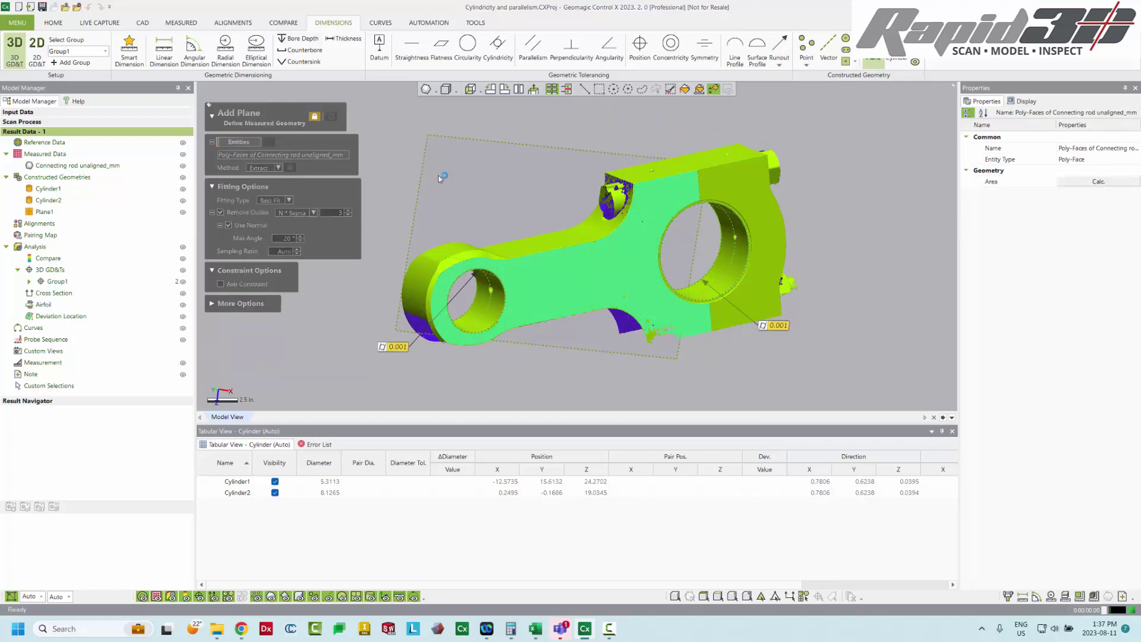
{"action": "right_click_drag", "start_coordinate": [437, 176], "coordinate": [718, 220]}
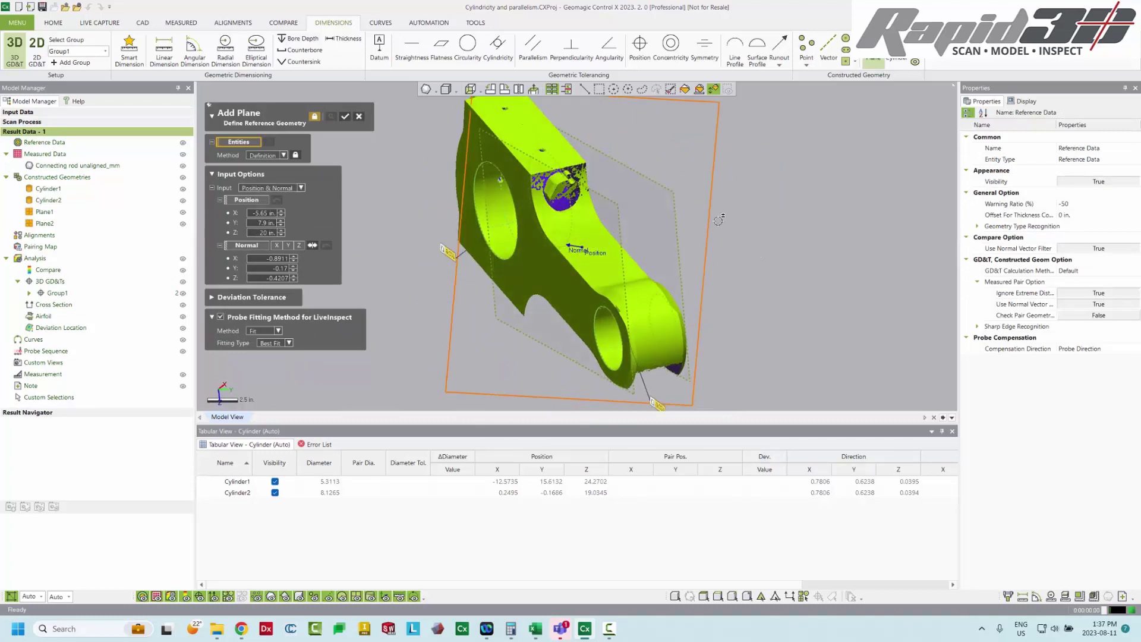
{"action": "left_click", "coordinate": [359, 117]}
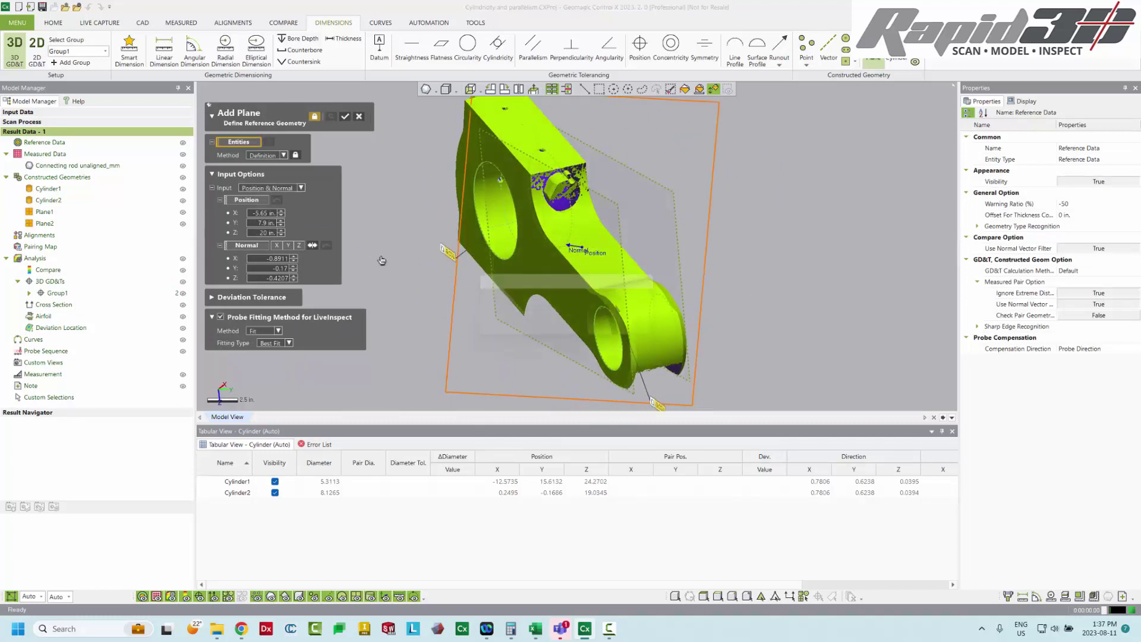
{"action": "left_click", "coordinate": [561, 334]}
{"action": "right_click_drag", "start_coordinate": [452, 255], "coordinate": [571, 307]}
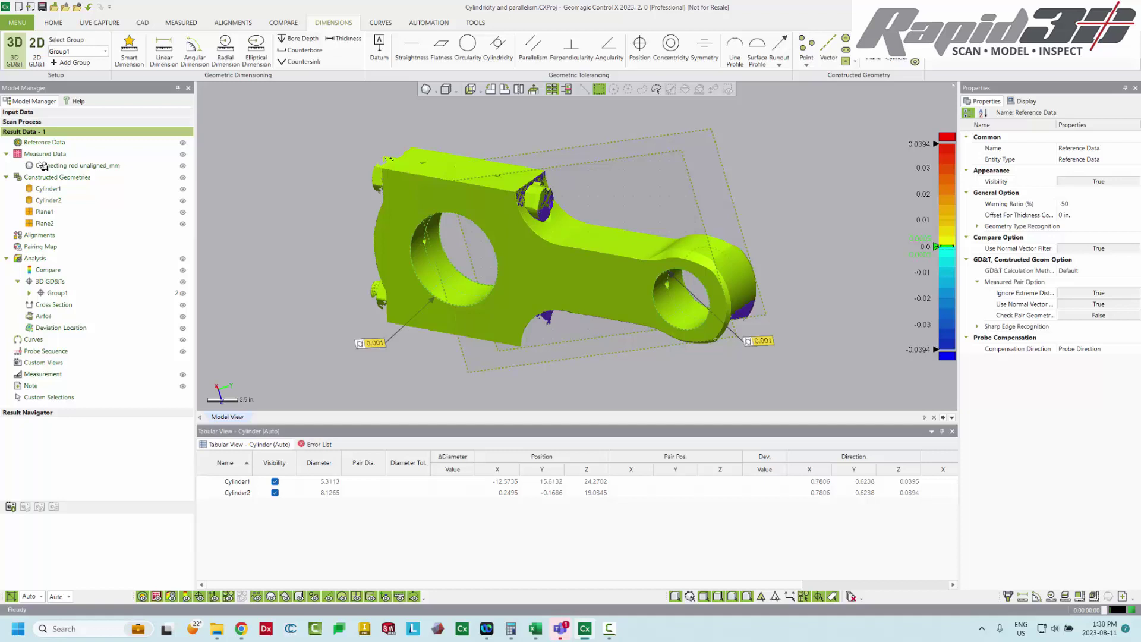
- Hide the scan mesh and create Point1 and Point2 where Cylinder1 meets Plane2 and Plane1
{"action": "left_click", "coordinate": [184, 167]}
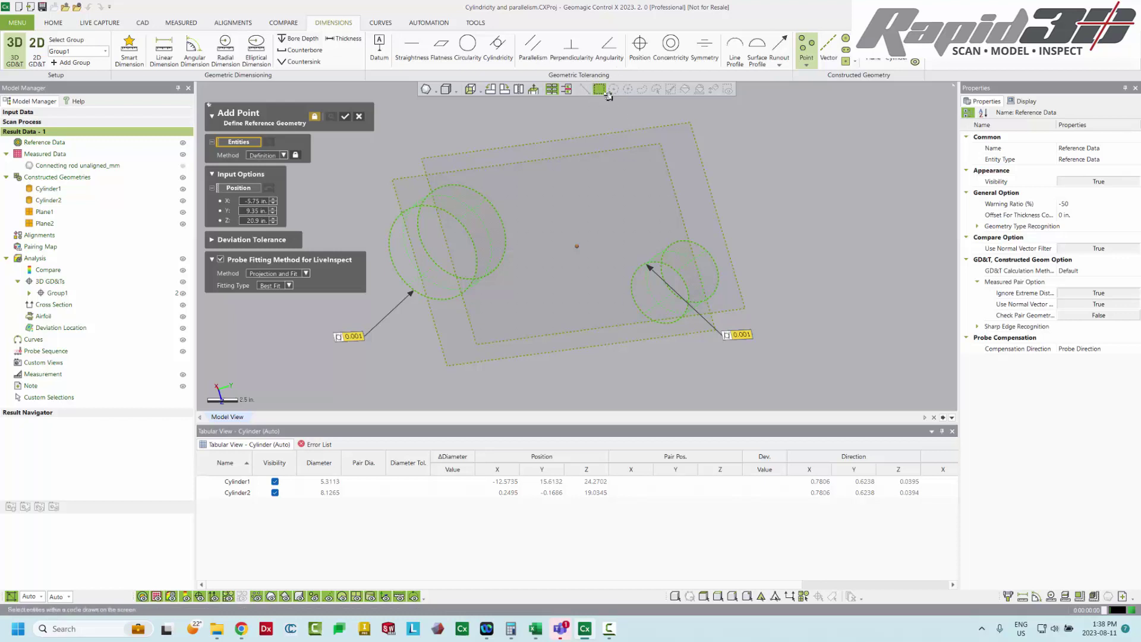
{"action": "left_click", "coordinate": [716, 273]}
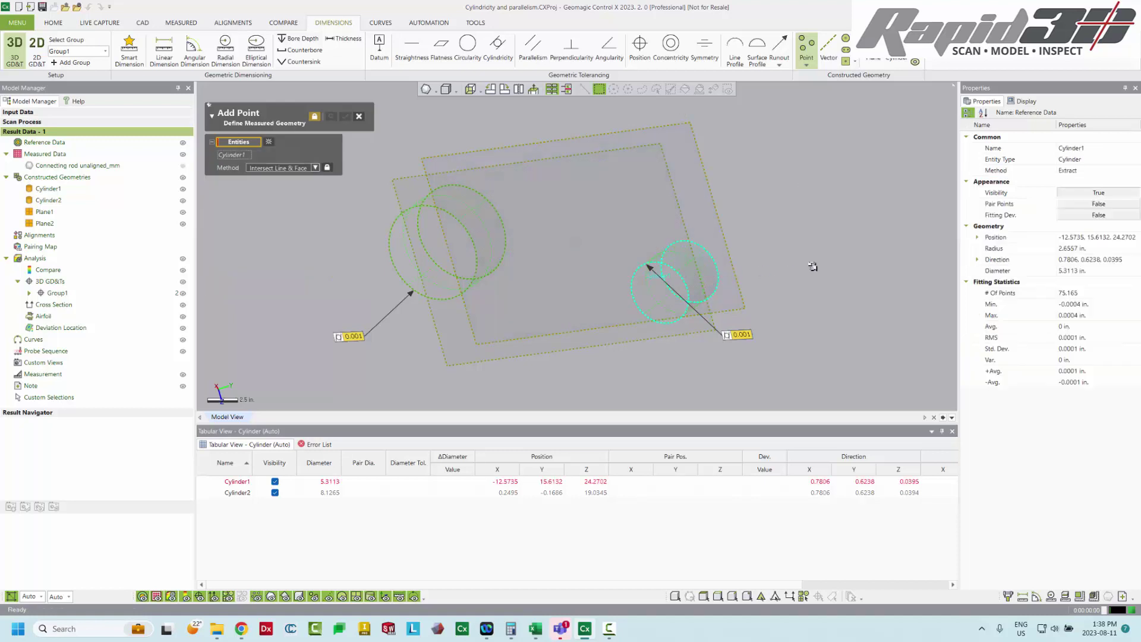
{"action": "left_click", "coordinate": [729, 204]}
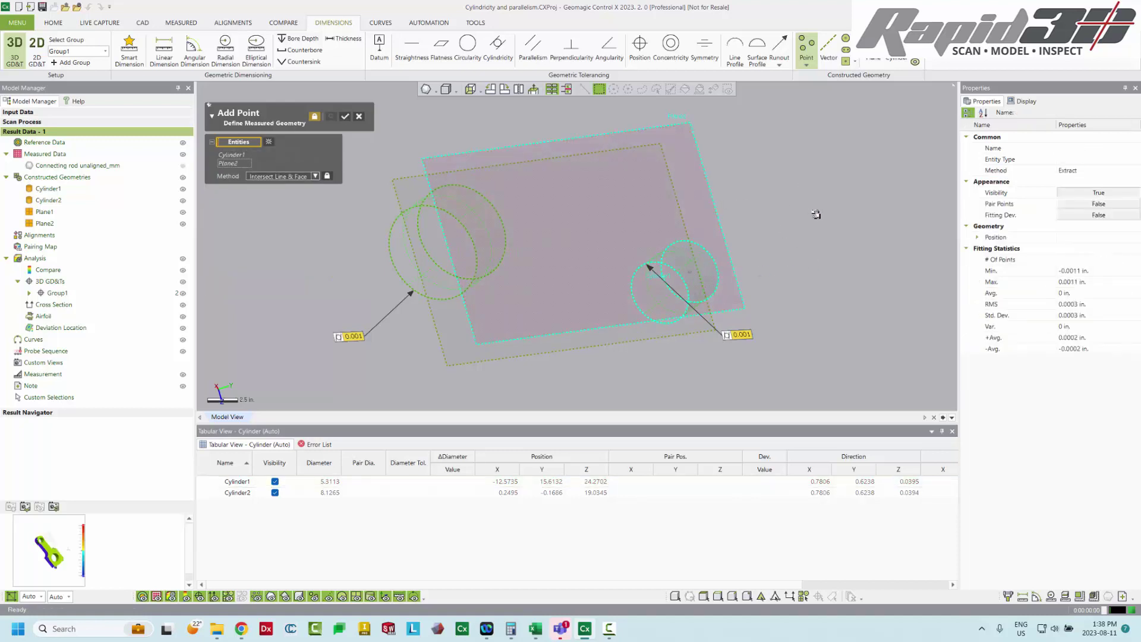
{"action": "left_click", "coordinate": [345, 116]}
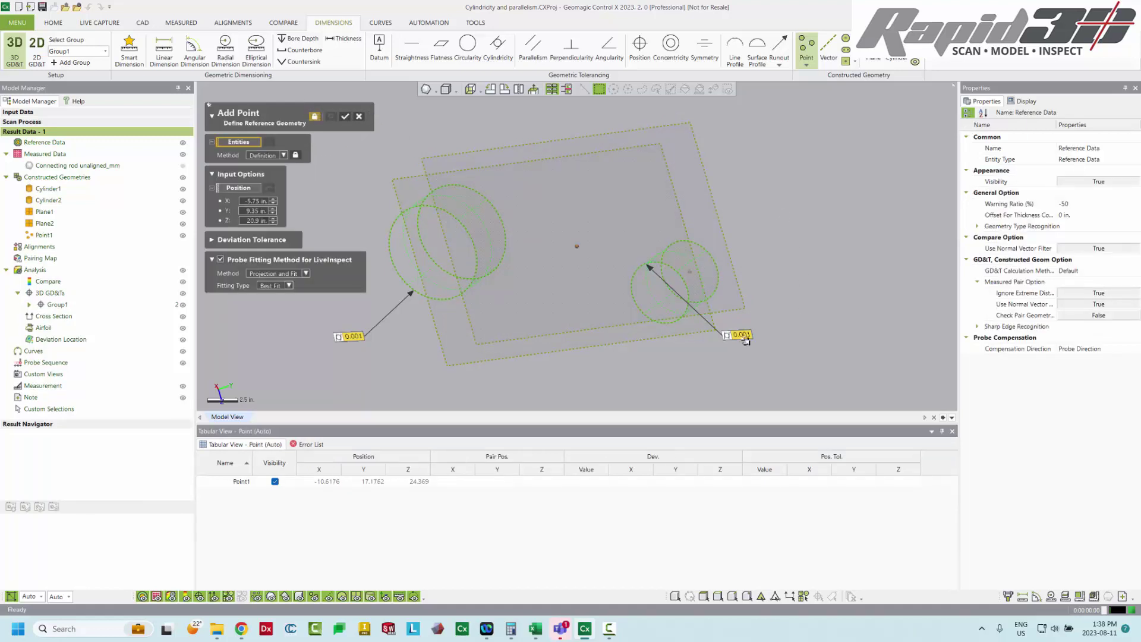
{"action": "left_click", "coordinate": [690, 330]}
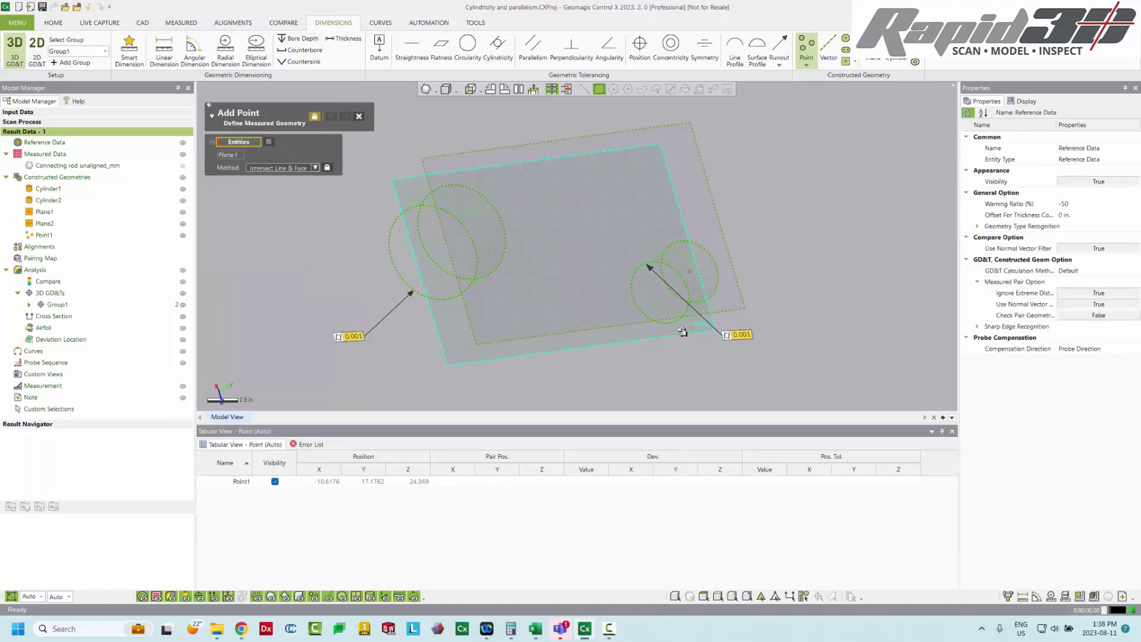
{"action": "left_click", "coordinate": [638, 306]}
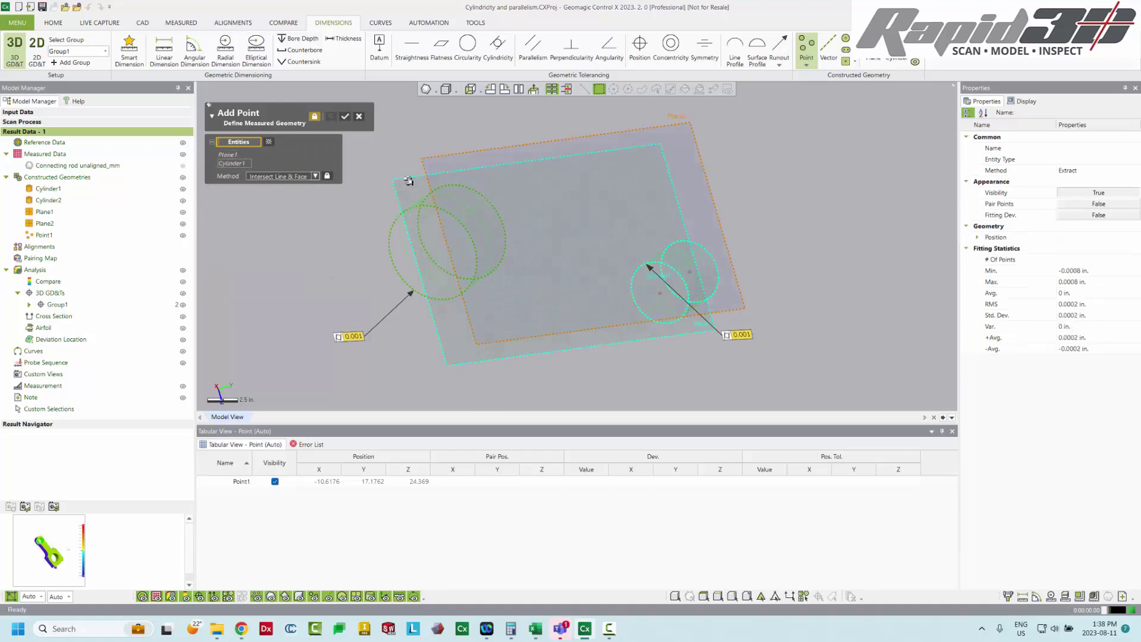
{"action": "left_click", "coordinate": [344, 117]}
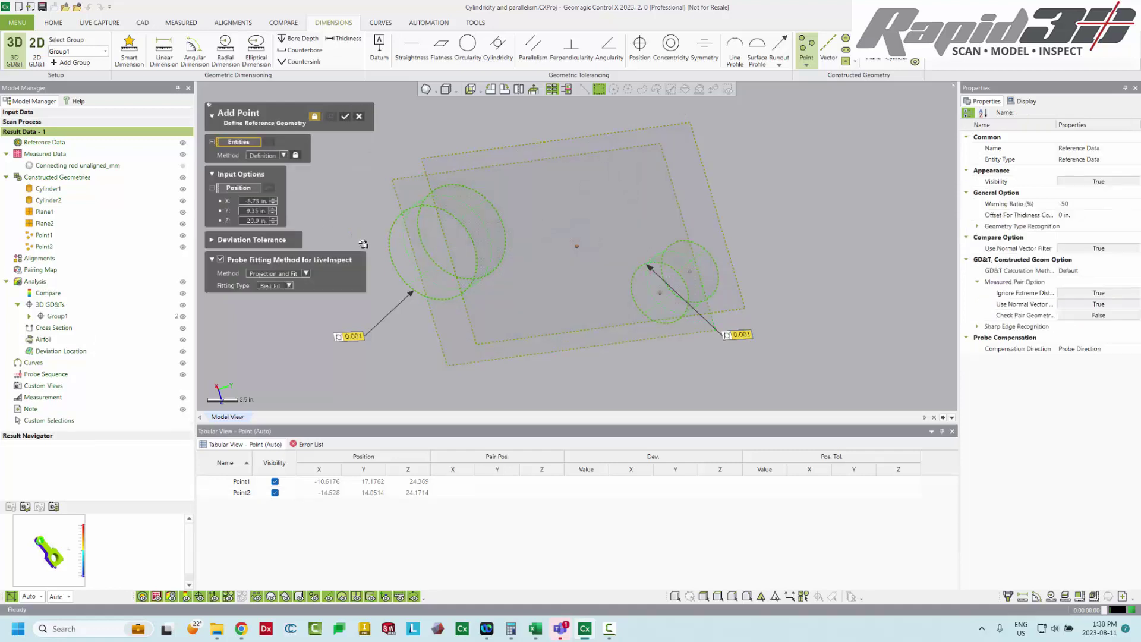
- Create Point3 and Point4 where Cylinder2 meets Plane2 and Plane1
{"action": "left_click", "coordinate": [392, 230]}
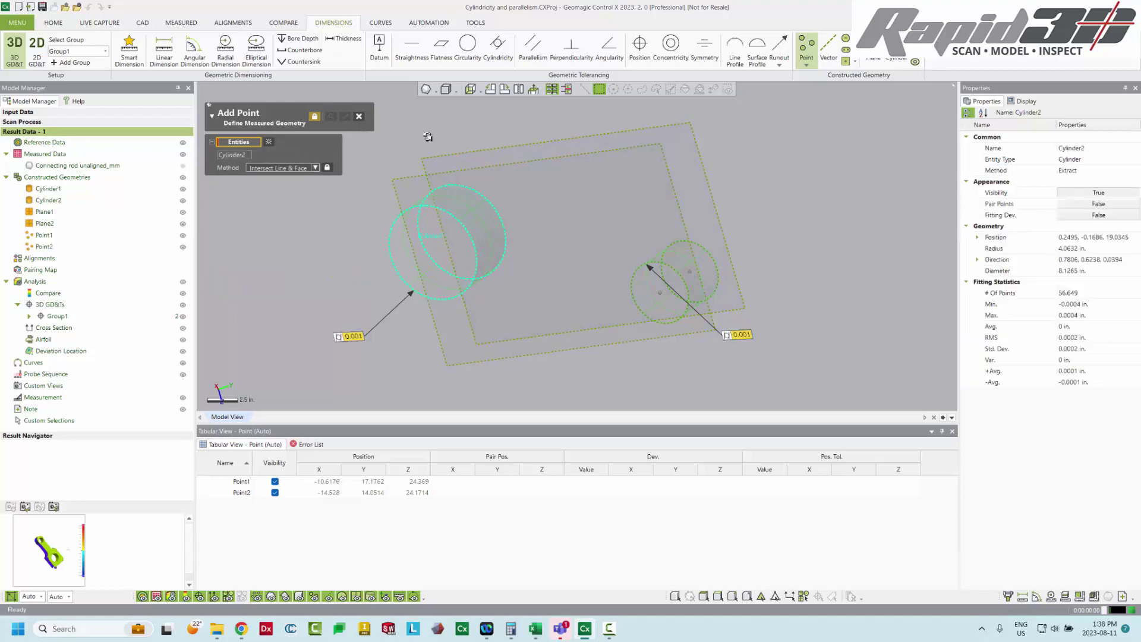
{"action": "left_click", "coordinate": [451, 154]}
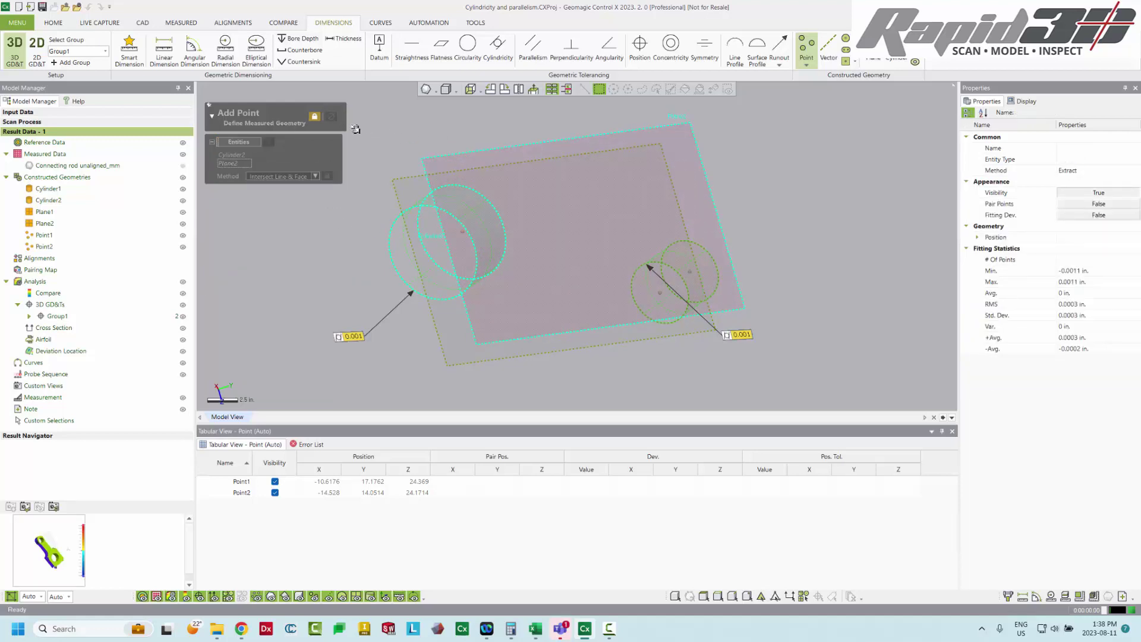
{"action": "key", "text": "Return"}
{"action": "left_click", "coordinate": [398, 182]}
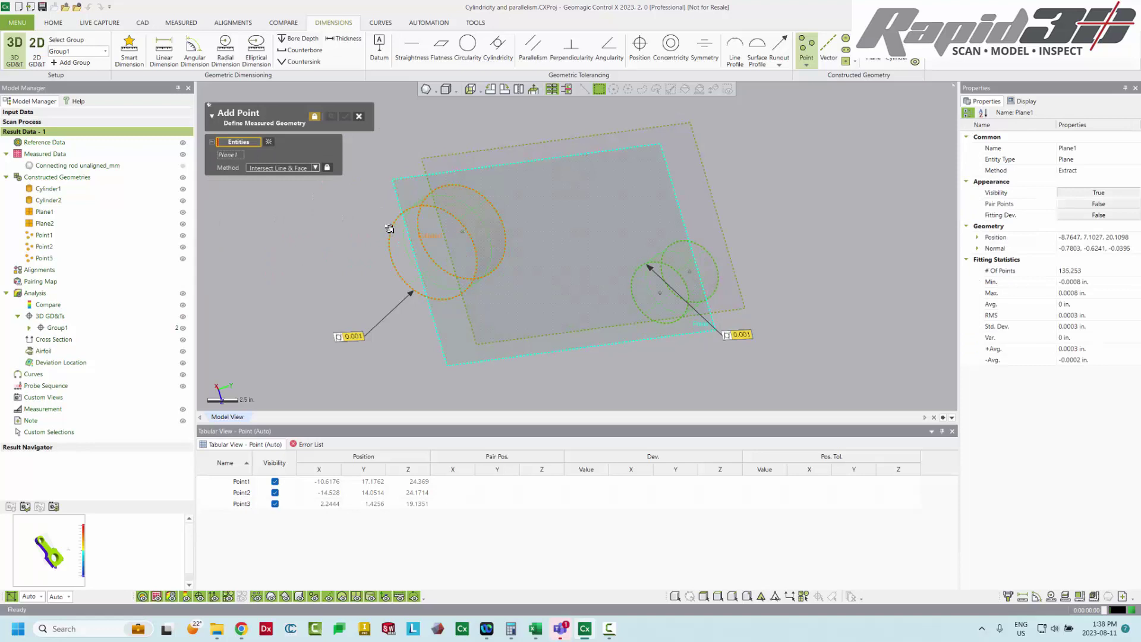
{"action": "left_click", "coordinate": [390, 228]}
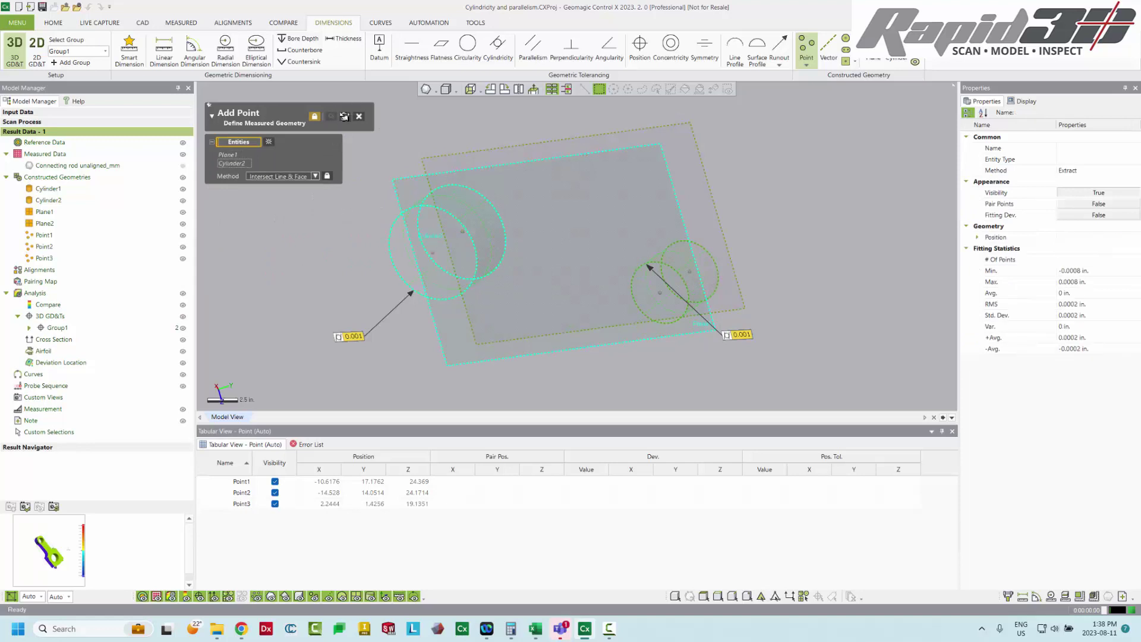
{"action": "left_click", "coordinate": [344, 117]}
{"action": "right_click_drag", "start_coordinate": [419, 223], "coordinate": [530, 262]}
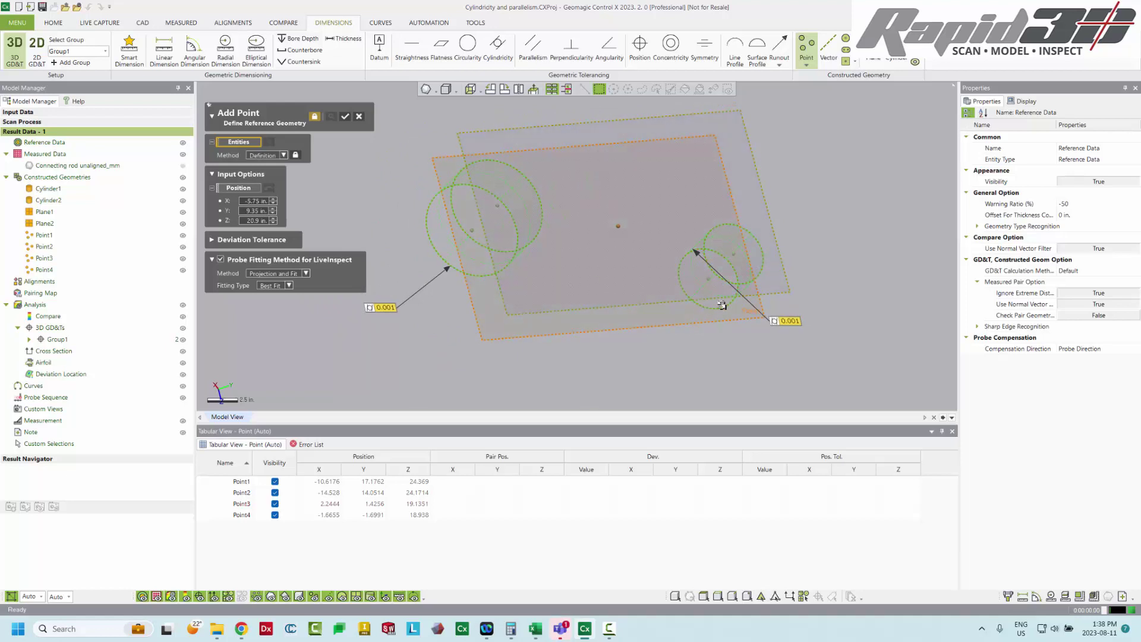
- Create Point5 between Point3 and Point4 at ratio 0.5
{"action": "right_click_drag", "start_coordinate": [619, 297], "coordinate": [611, 333]}
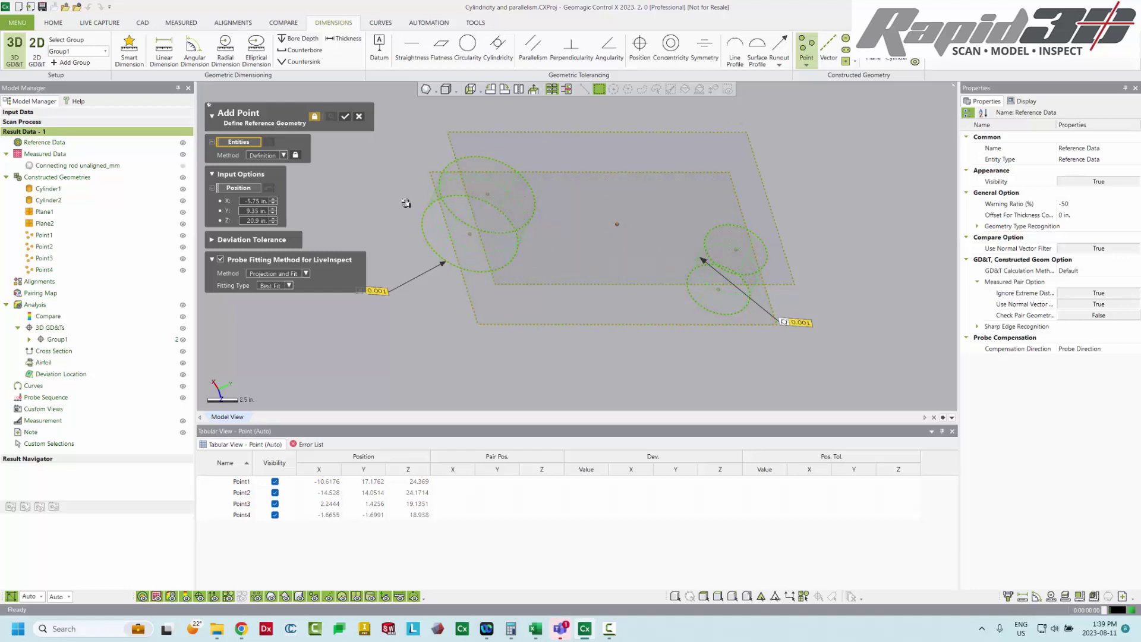
{"action": "middle_click_drag", "start_coordinate": [392, 192], "coordinate": [499, 195]}
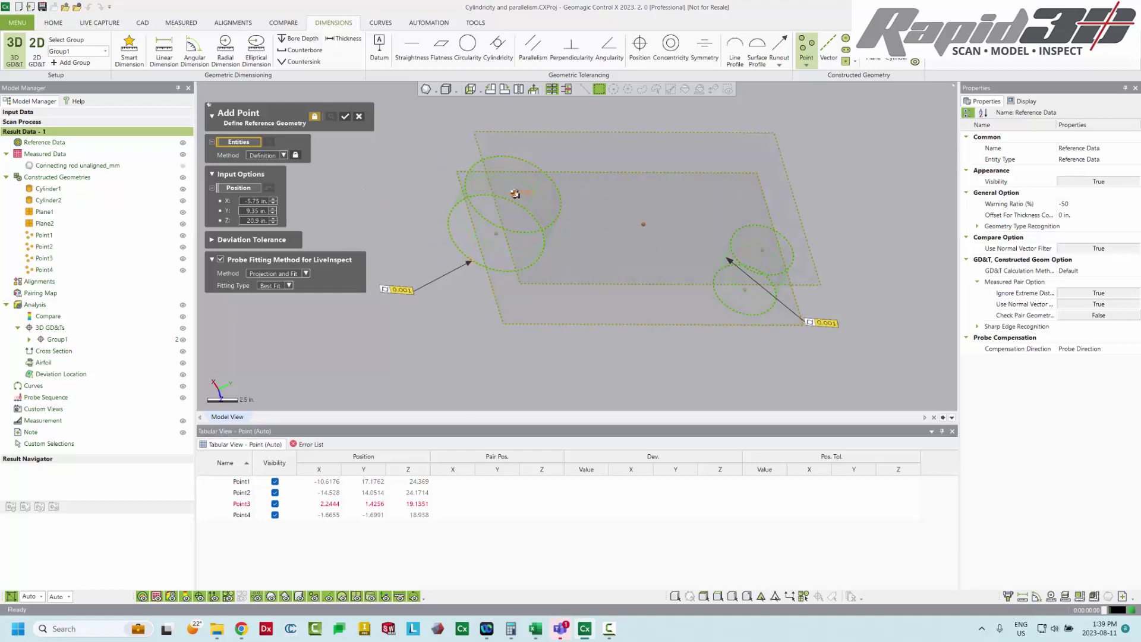
{"action": "left_click", "coordinate": [514, 193]}
{"action": "left_click", "coordinate": [495, 233]}
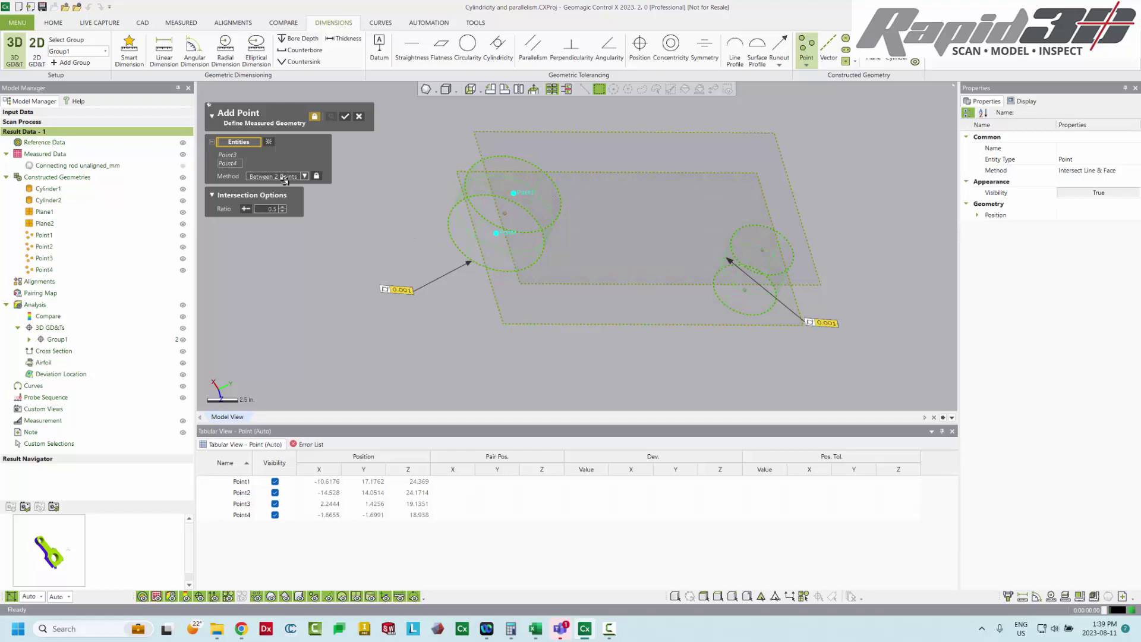
{"action": "left_click", "coordinate": [346, 116]}
{"action": "left_click", "coordinate": [345, 115]}
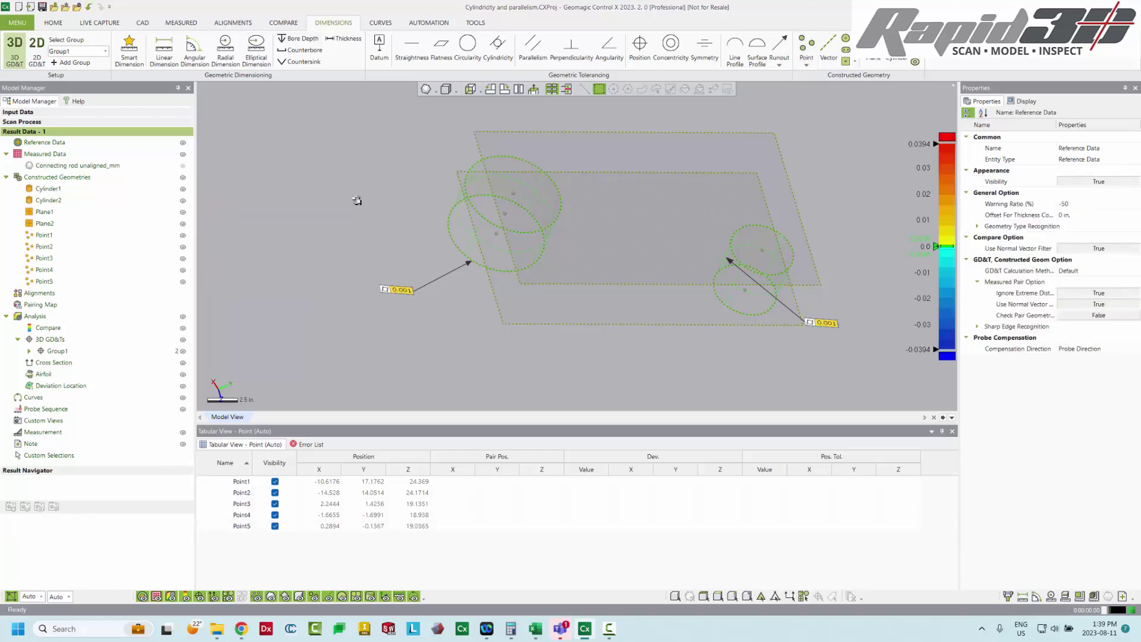
- Construct Plane3 by picking Point1, Point2 and Point5 as its measured points
{"action": "mouse_move", "coordinate": [362, 205]}
{"action": "right_mouse_down"}
{"action": "mouse_move", "coordinate": [402, 241]}
{"action": "mouse_move", "coordinate": [355, 227]}
{"action": "right_mouse_up"}
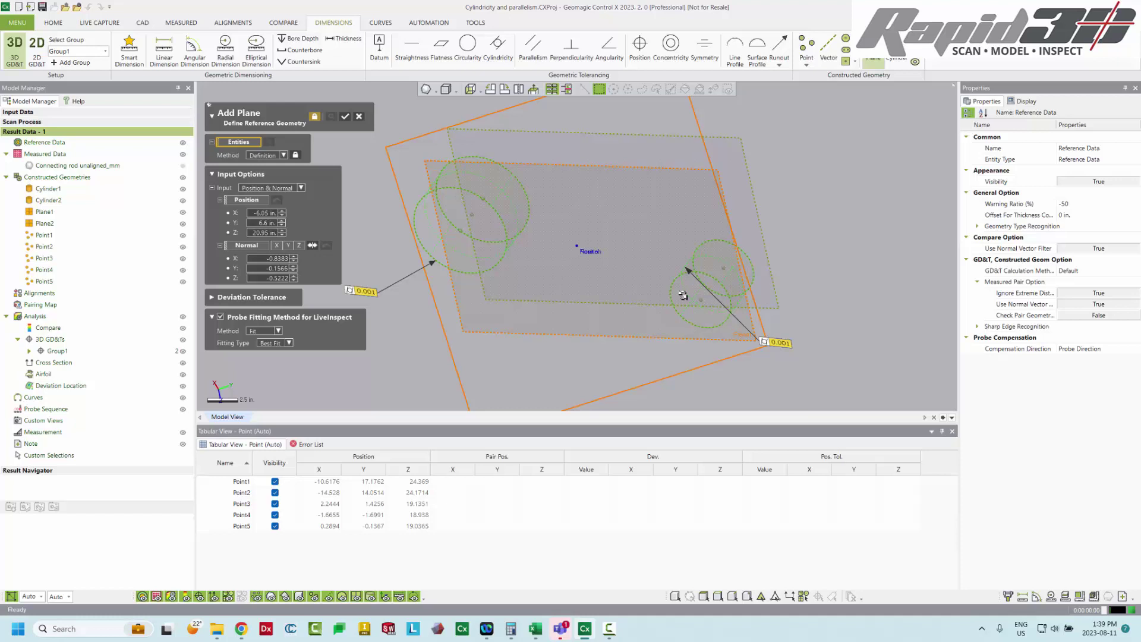
{"action": "left_click", "coordinate": [722, 266]}
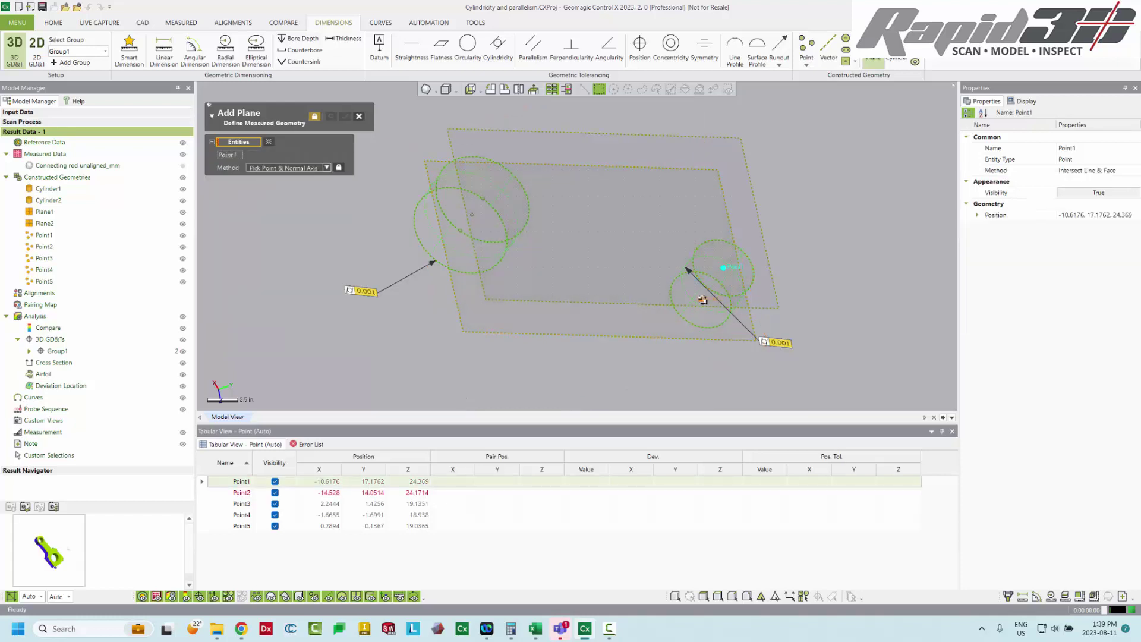
{"action": "left_click", "coordinate": [710, 303]}
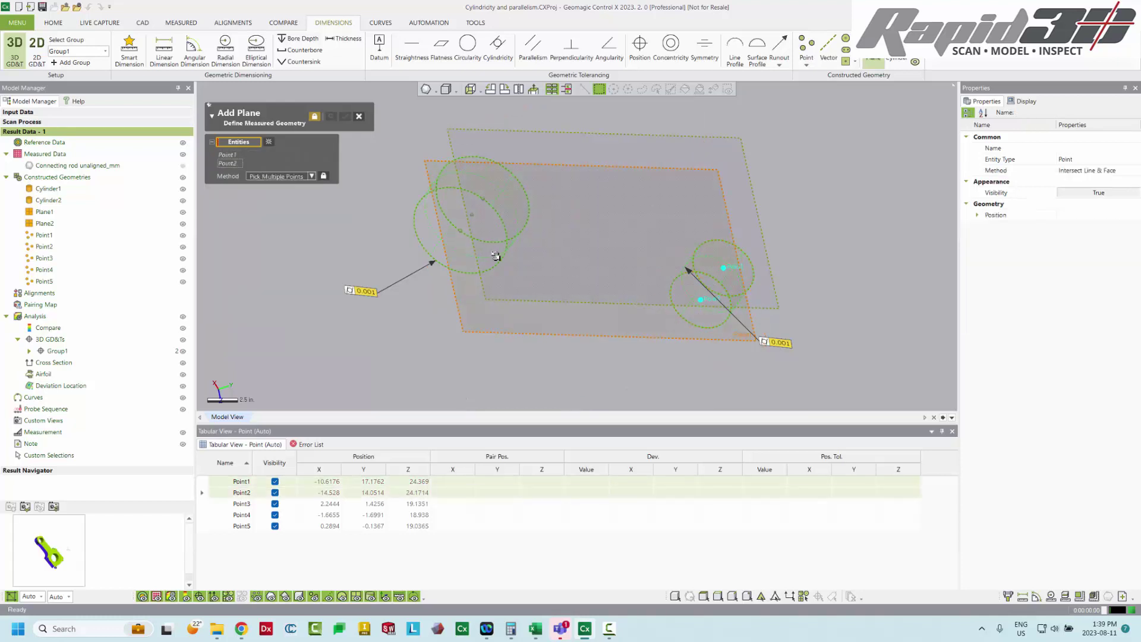
{"action": "left_click", "coordinate": [472, 215]}
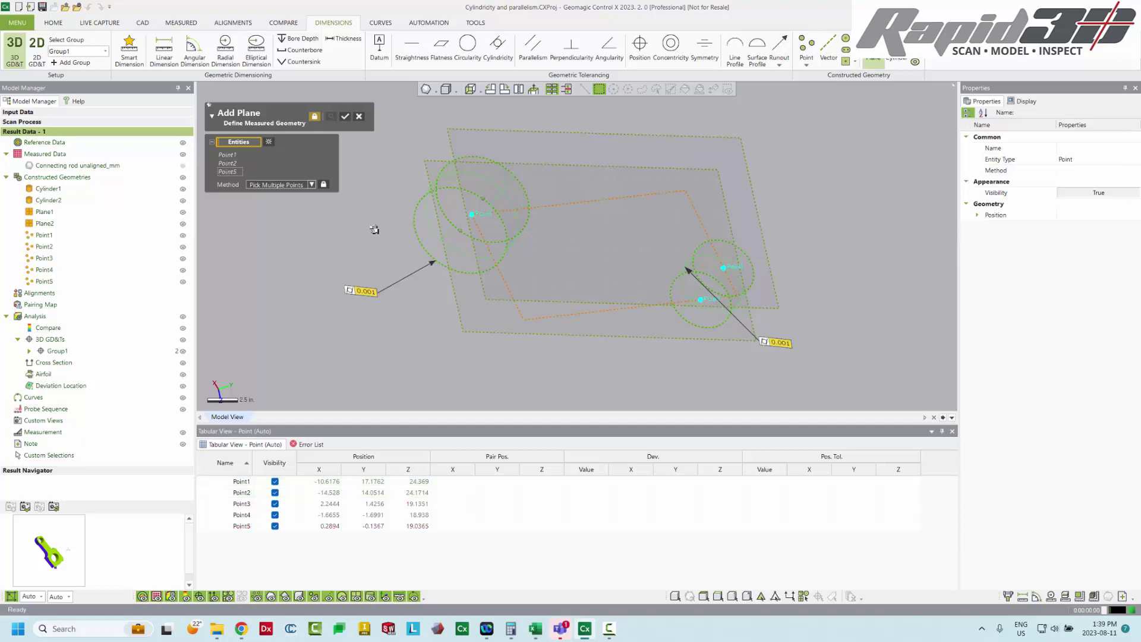
{"action": "mouse_move", "coordinate": [374, 232]}
{"action": "right_mouse_down"}
{"action": "mouse_move", "coordinate": [486, 309]}
{"action": "mouse_move", "coordinate": [492, 331]}
{"action": "mouse_move", "coordinate": [441, 172]}
{"action": "mouse_move", "coordinate": [434, 182]}
{"action": "right_mouse_up"}
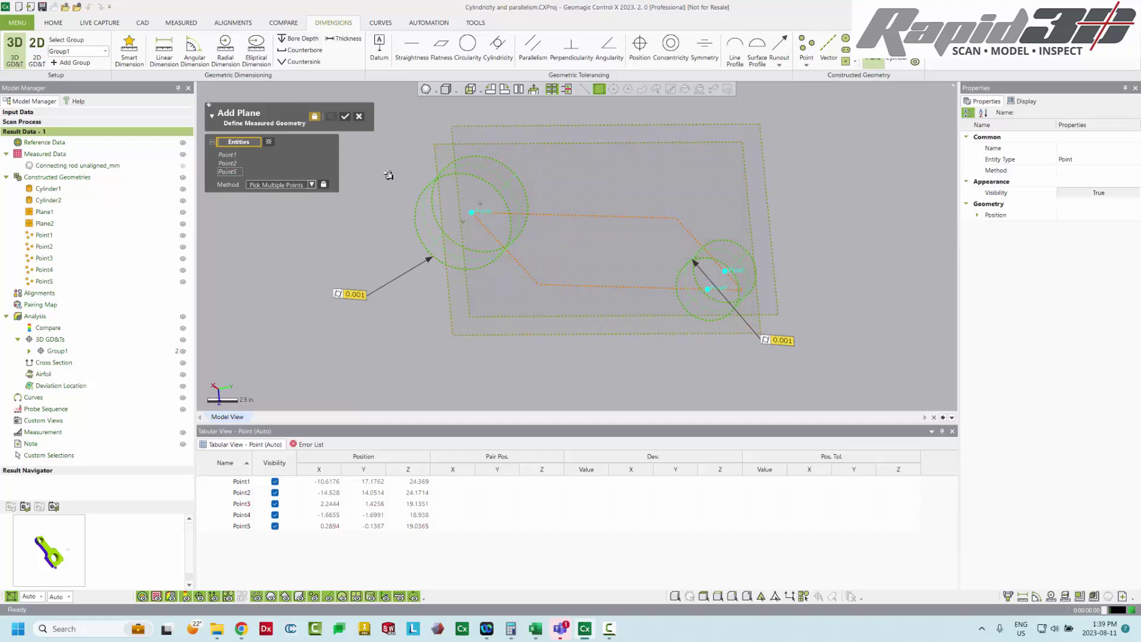
{"action": "left_click", "coordinate": [344, 115]}
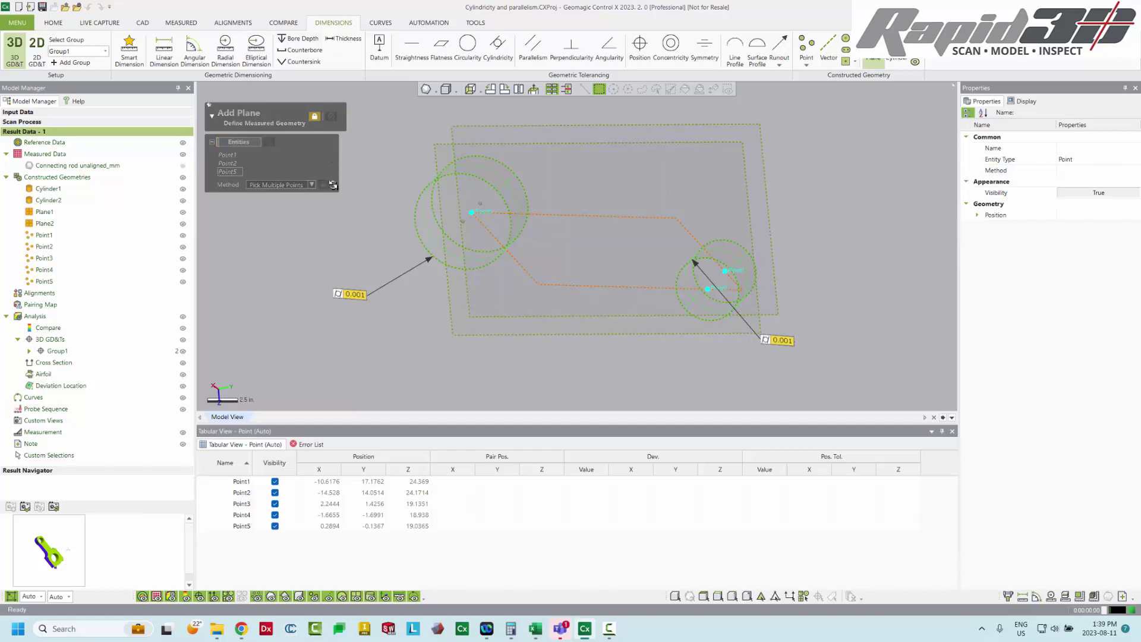
- Use the Rotation method to turn Plane3 90° about the Cylinder1 axis, creating Plane4
{"action": "right_click_drag", "start_coordinate": [396, 201], "coordinate": [654, 304]}
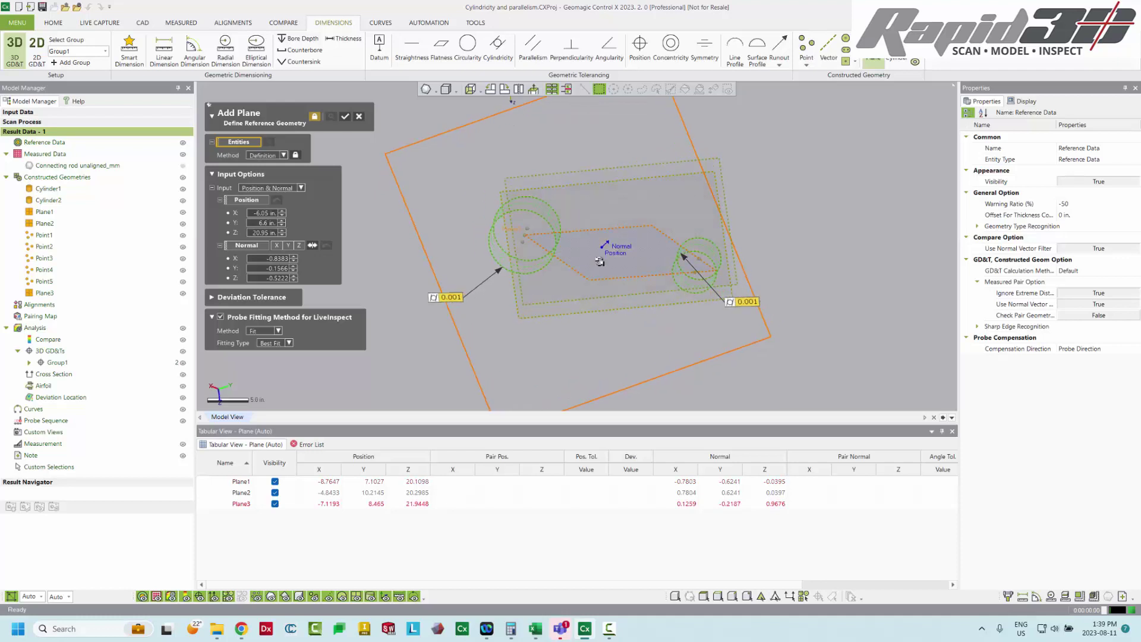
{"action": "left_click", "coordinate": [284, 156]}
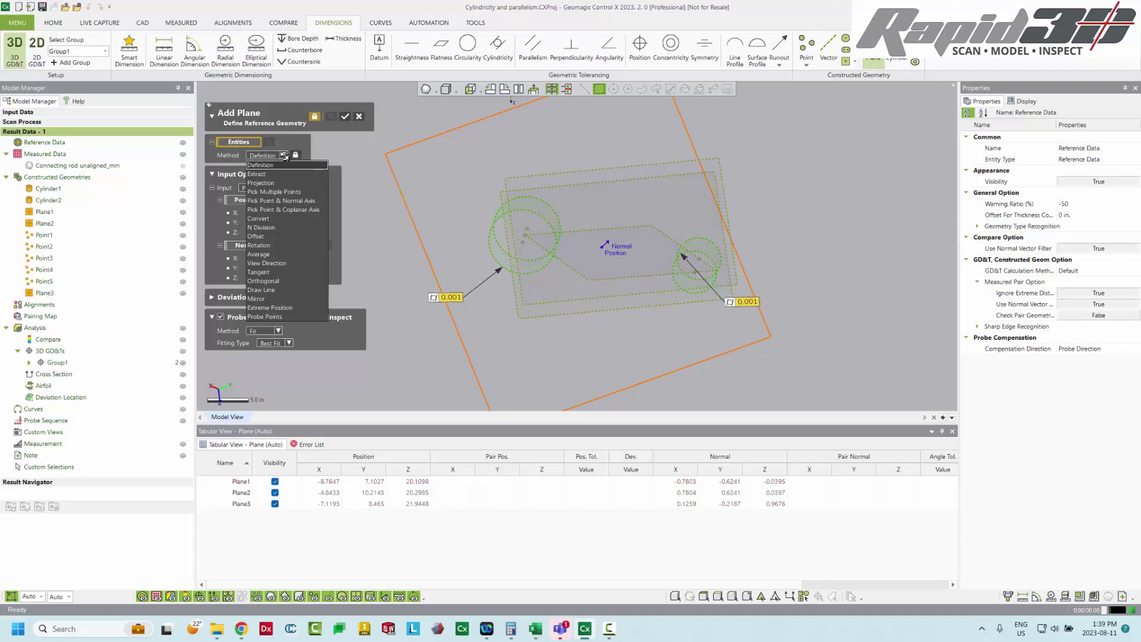
{"action": "left_click", "coordinate": [258, 245]}
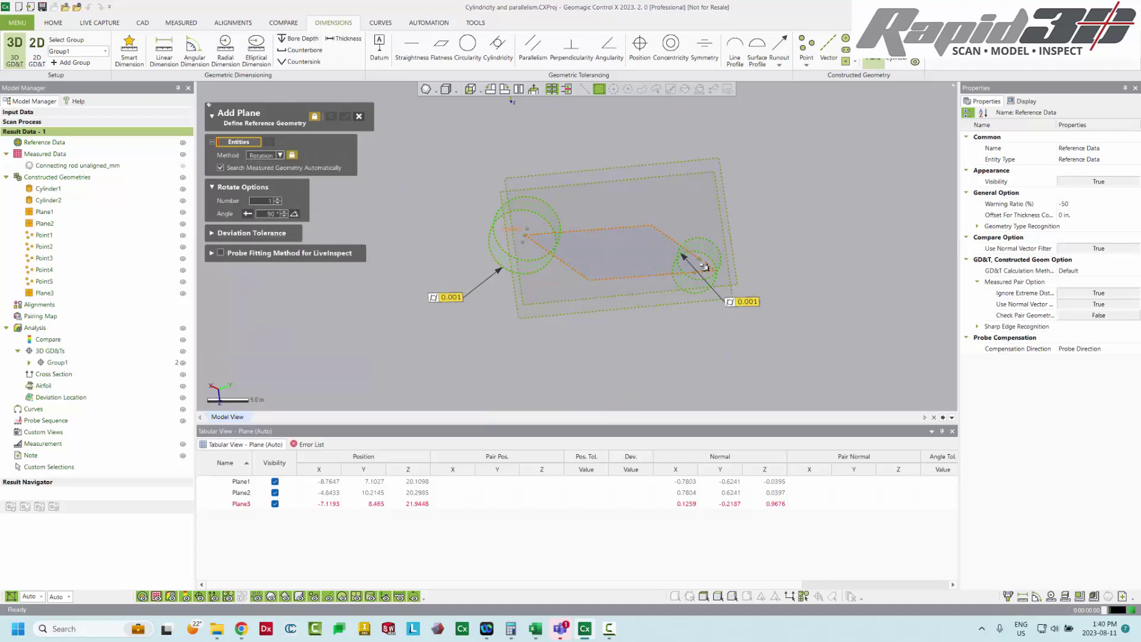
{"action": "left_click", "coordinate": [659, 232]}
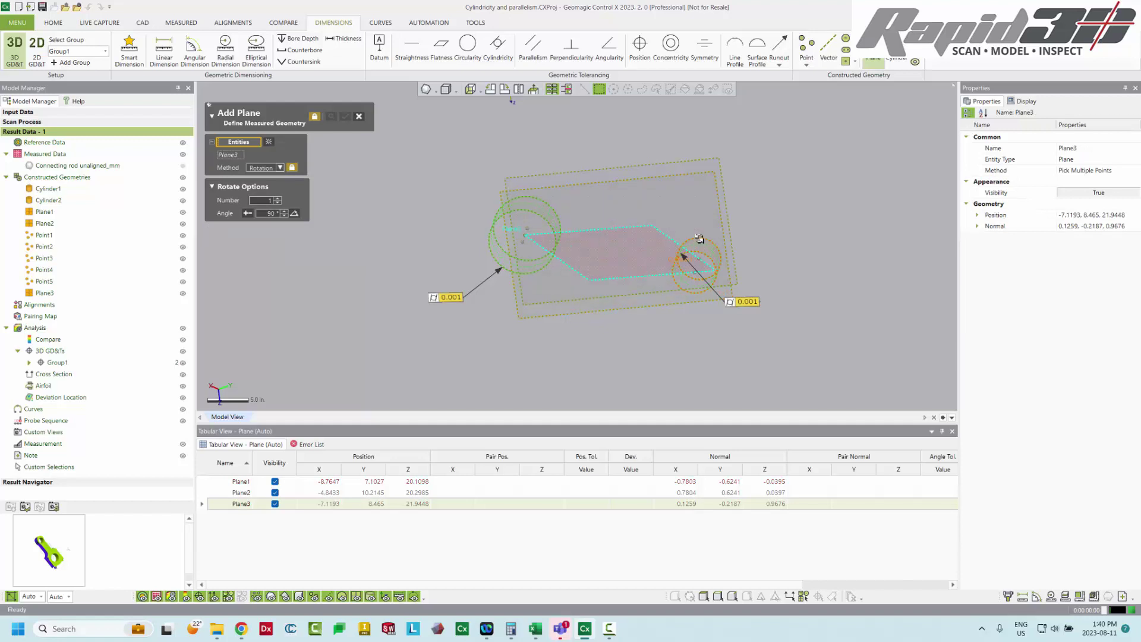
{"action": "left_click", "coordinate": [700, 238]}
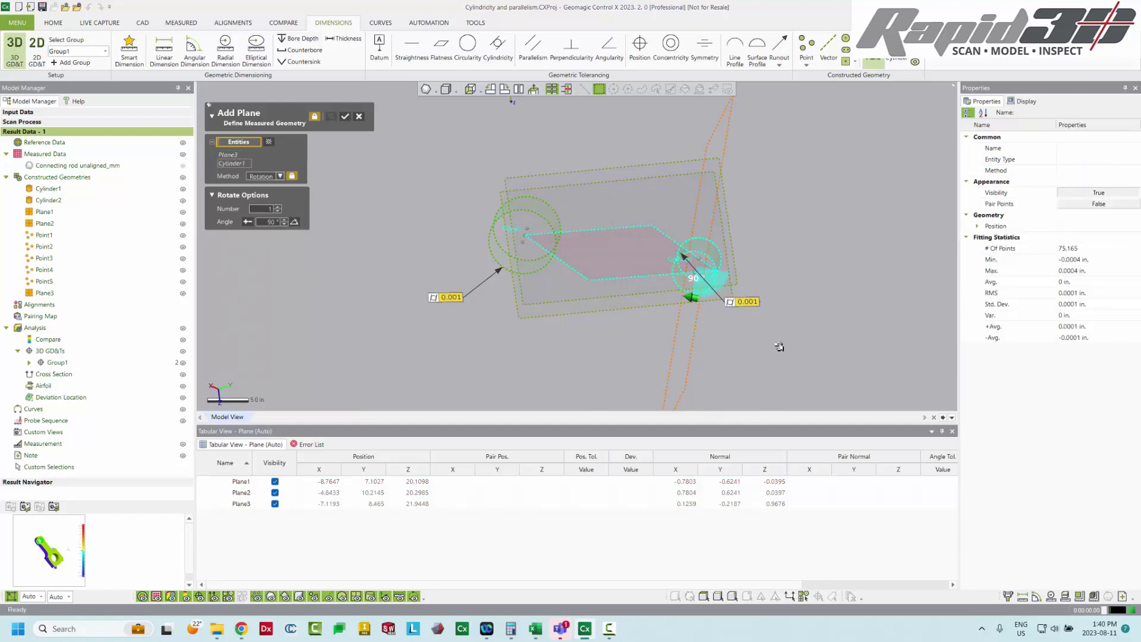
{"action": "right_click_drag", "start_coordinate": [779, 347], "coordinate": [713, 319]}
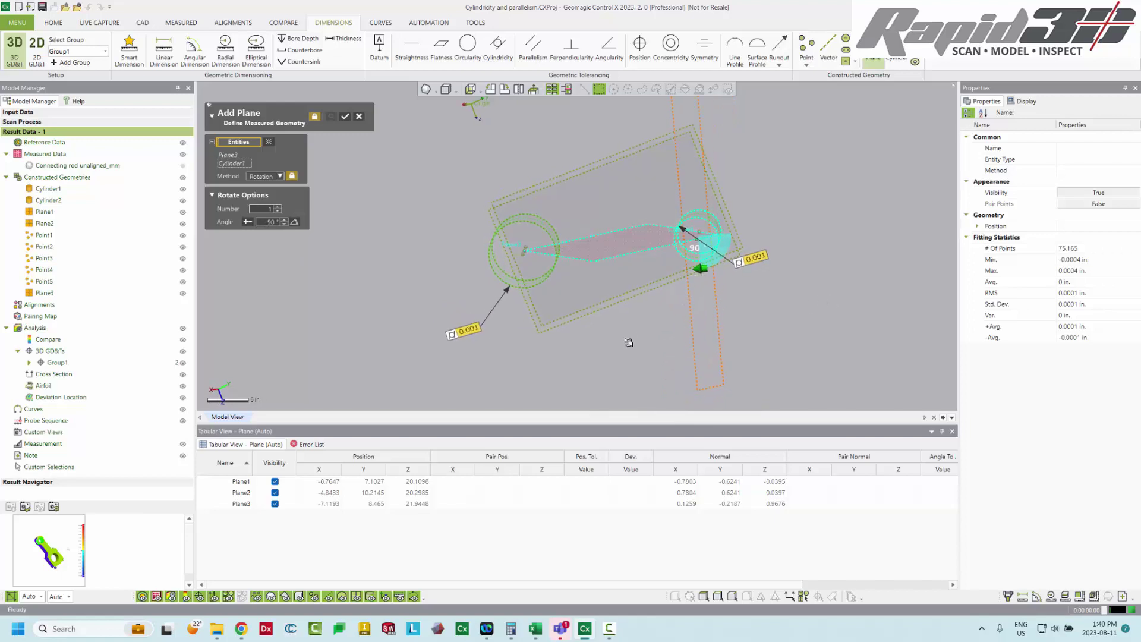
{"action": "right_click_drag", "start_coordinate": [629, 343], "coordinate": [673, 192]}
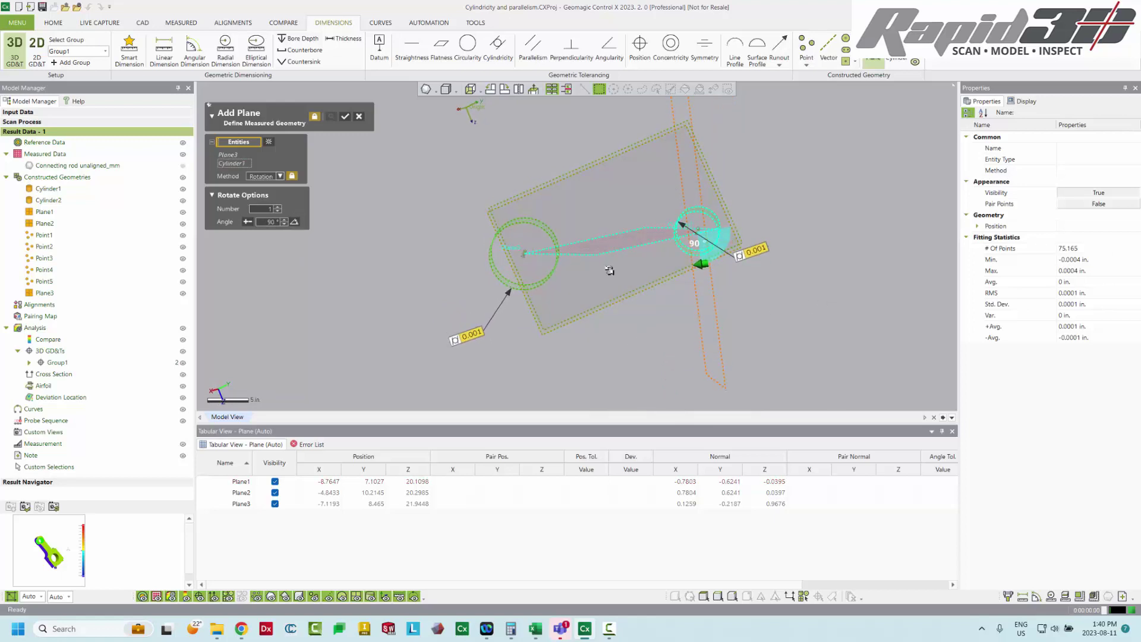
{"action": "right_click_drag", "start_coordinate": [609, 270], "coordinate": [343, 141]}
{"action": "left_click", "coordinate": [344, 115]}
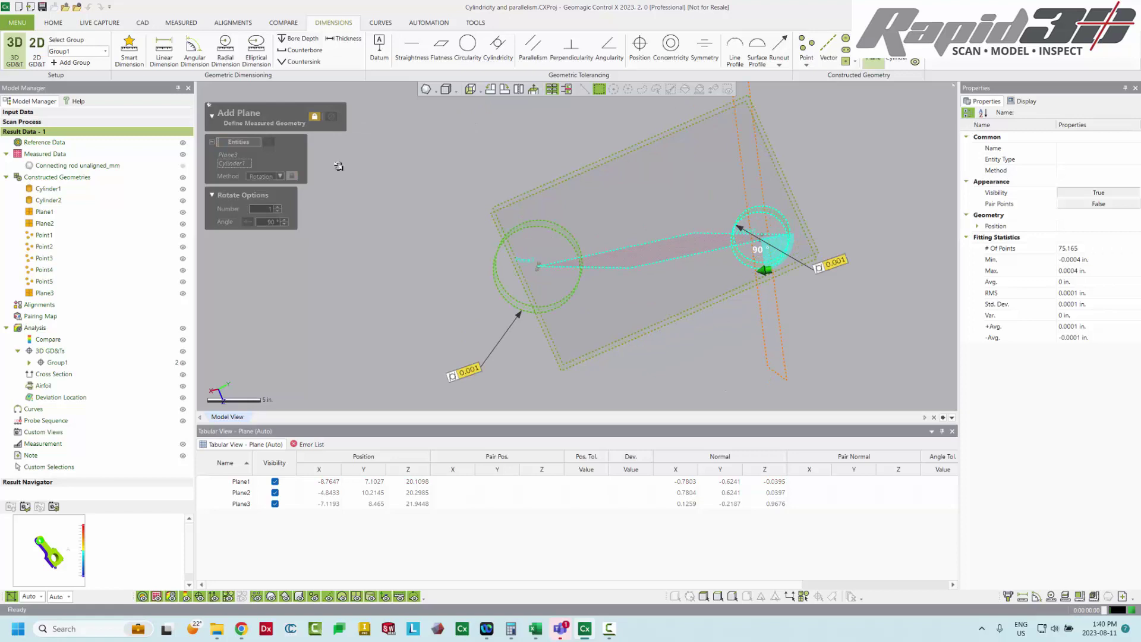
- Show 'Connecting rod unaligned_mm' again and hide Plane1 and Plane2 in the Model Manager
{"action": "left_click", "coordinate": [357, 116]}
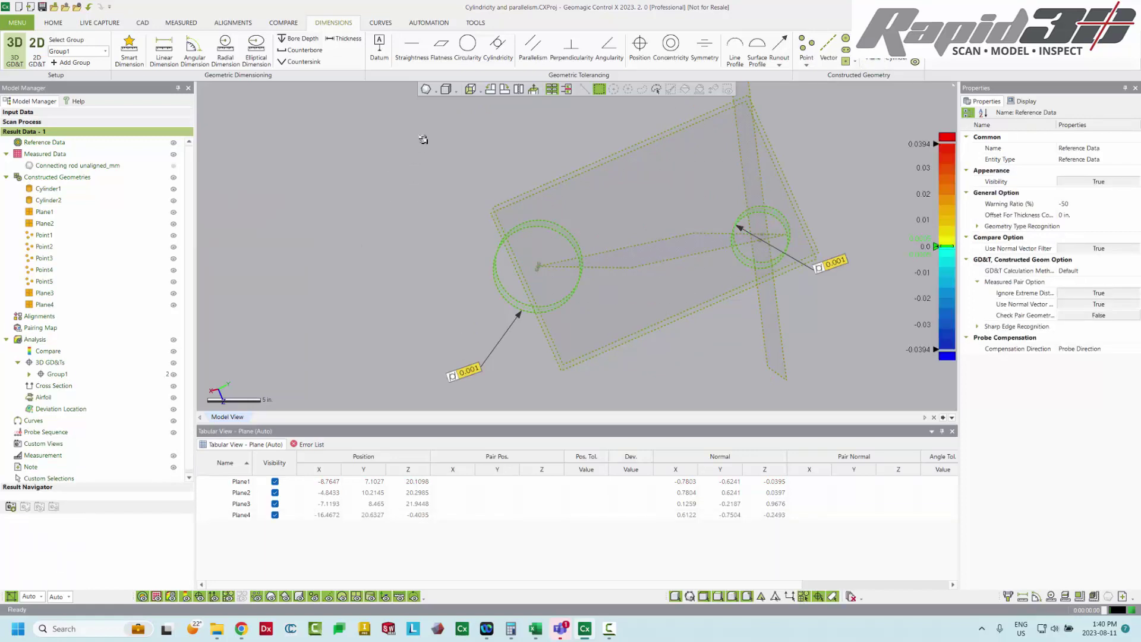
{"action": "right_click_drag", "start_coordinate": [382, 160], "coordinate": [410, 248]}
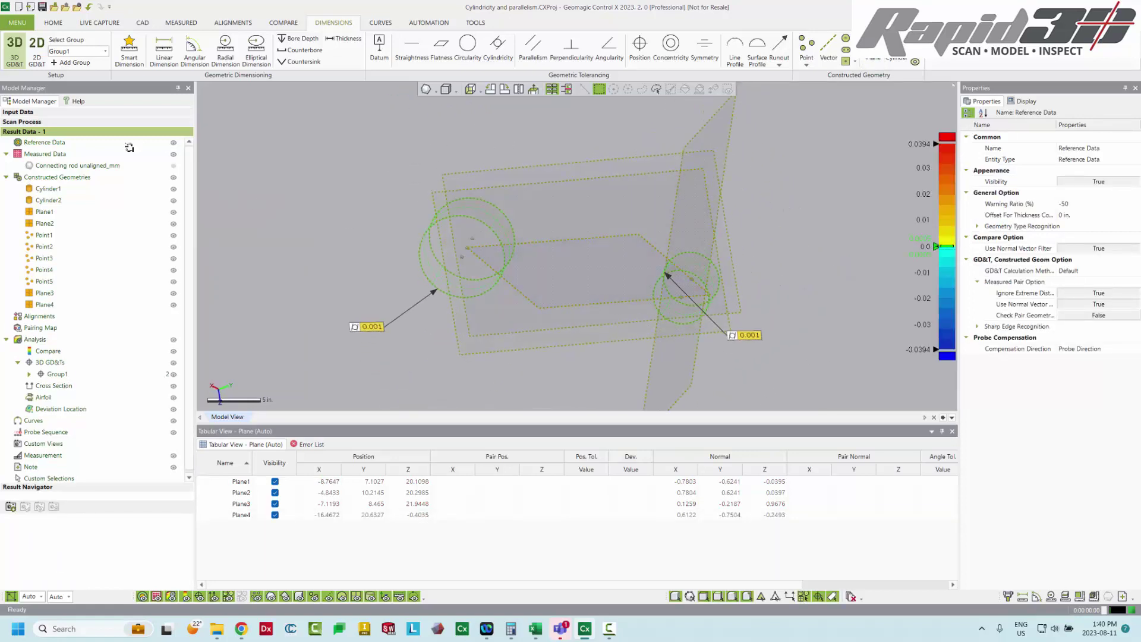
{"action": "left_click", "coordinate": [173, 166]}
{"action": "right_click_drag", "start_coordinate": [365, 192], "coordinate": [612, 153]}
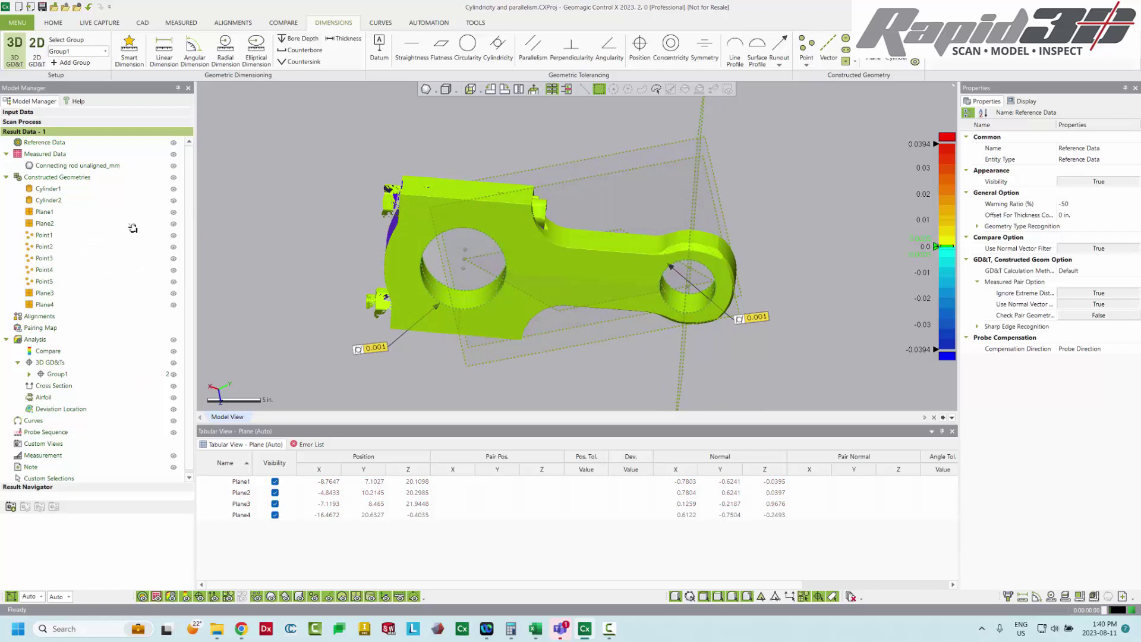
{"action": "left_click", "coordinate": [173, 223]}
{"action": "left_click", "coordinate": [172, 212]}
{"action": "right_click_drag", "start_coordinate": [405, 236], "coordinate": [552, 310]}
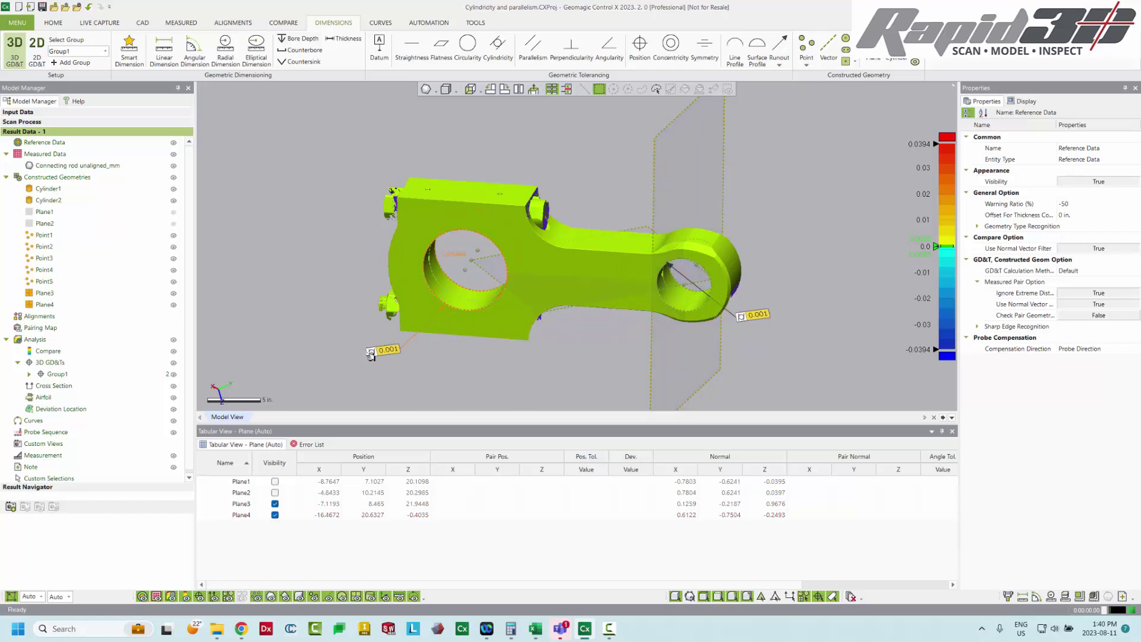
{"action": "middle_click_drag", "start_coordinate": [788, 248], "coordinate": [581, 275]}
{"action": "right_click_drag", "start_coordinate": [771, 213], "coordinate": [793, 227]}
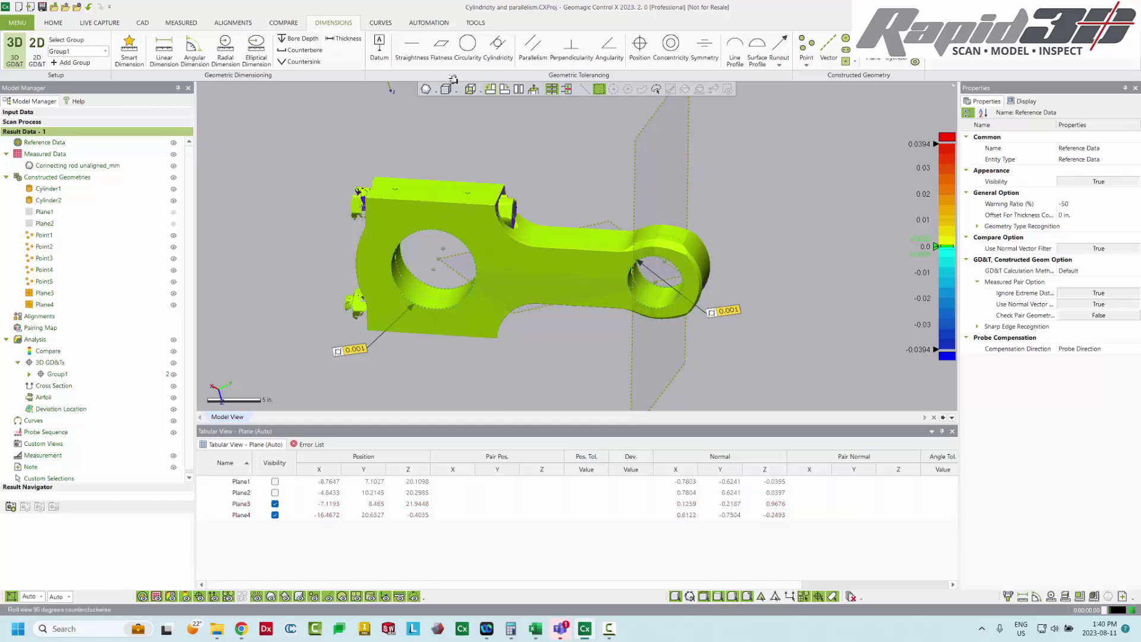
- Assign datum A to Plane3
{"action": "left_click", "coordinate": [388, 43]}
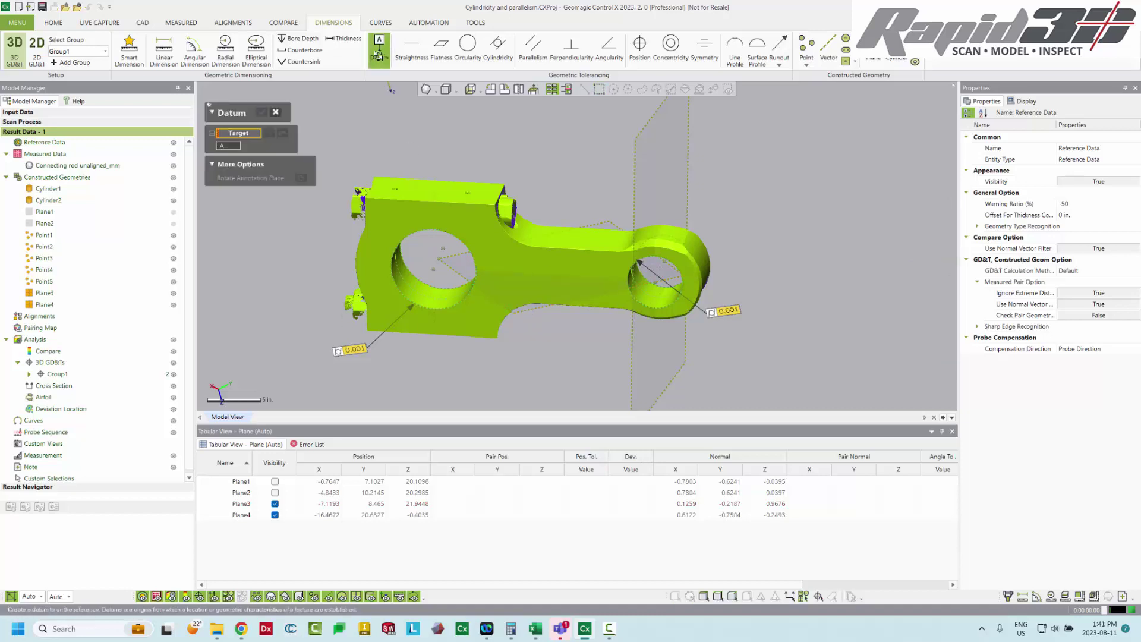
{"action": "left_click", "coordinate": [525, 310]}
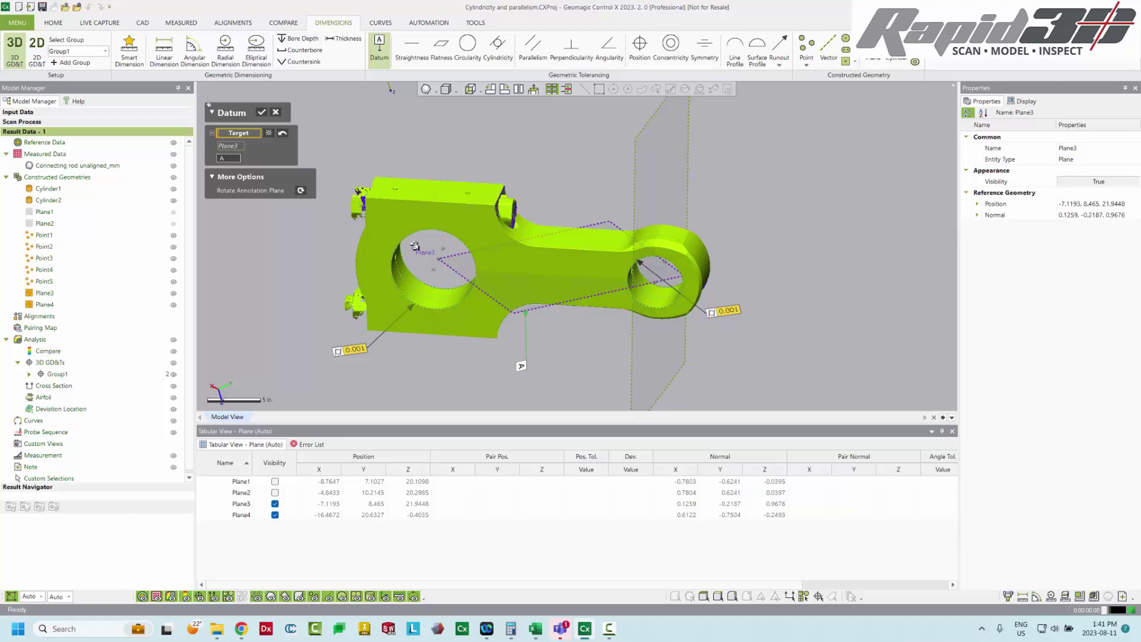
{"action": "left_click", "coordinate": [526, 245]}
{"action": "key", "text": "ctrl+z"}
{"action": "left_click", "coordinate": [260, 111]}
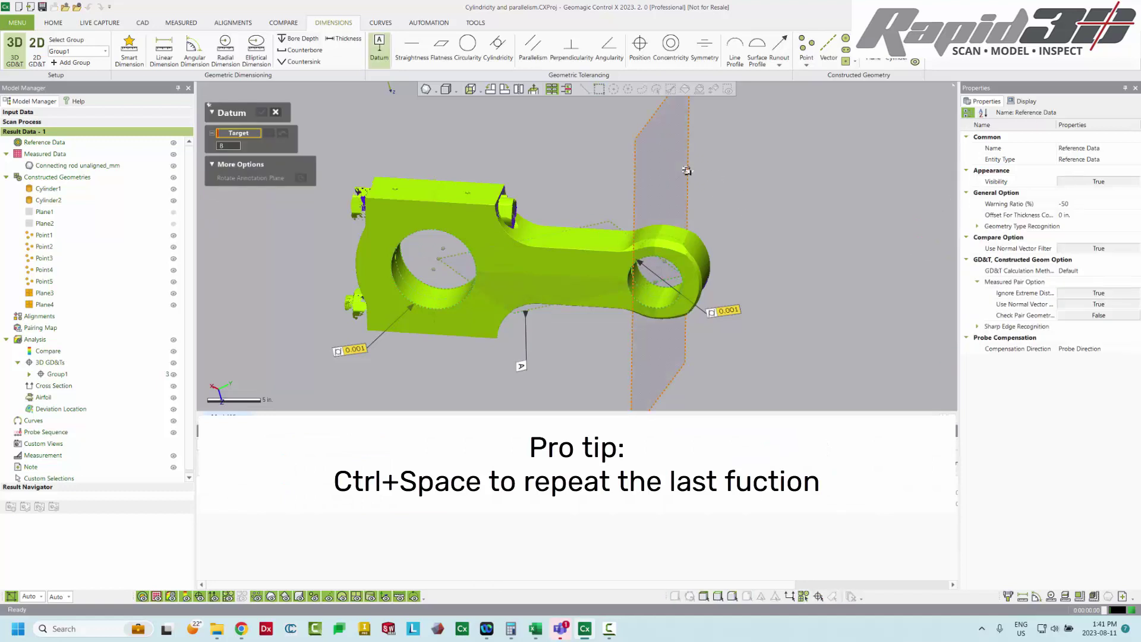
- Assign datum B to Plane4 with its tag placed beside the plane
{"action": "left_click", "coordinate": [687, 170]}
{"action": "left_click", "coordinate": [748, 174]}
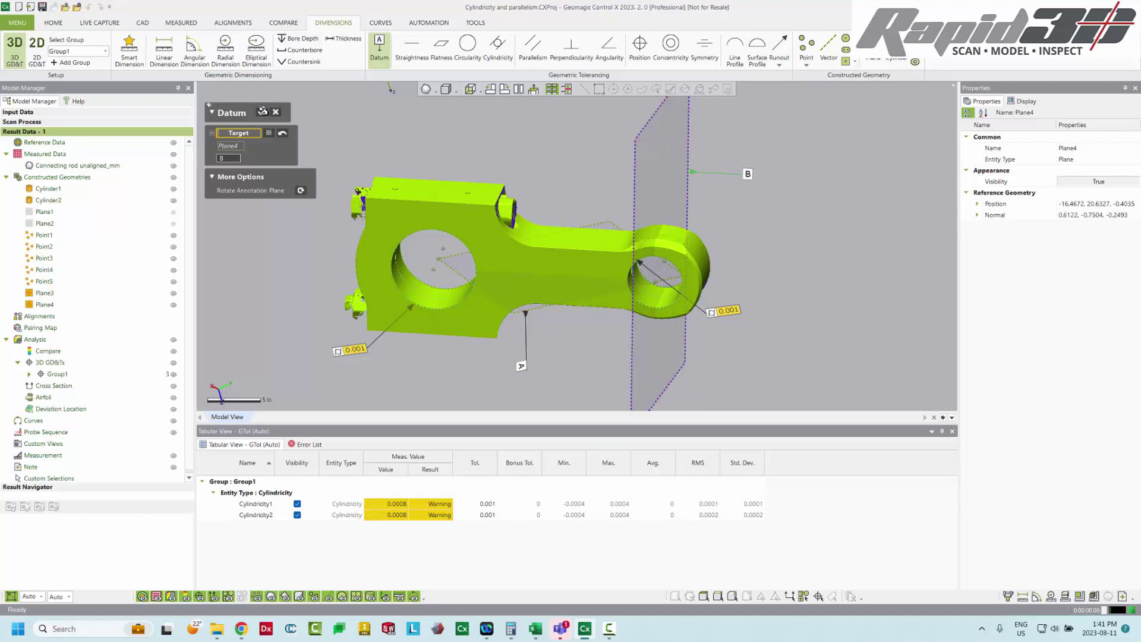
{"action": "left_click", "coordinate": [261, 112]}
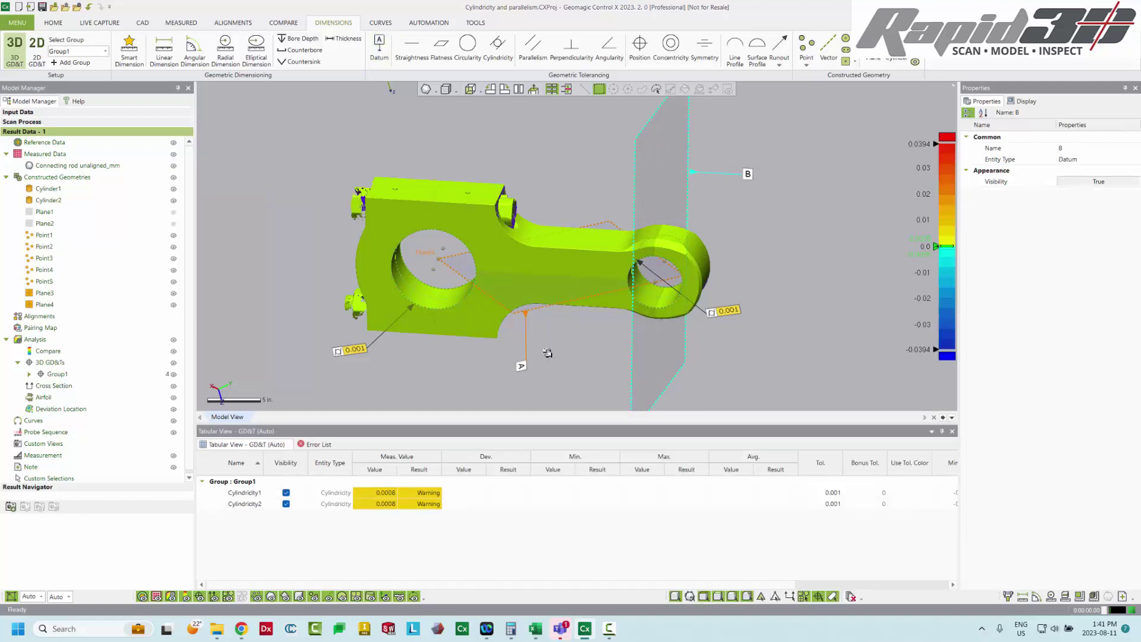
{"action": "left_click", "coordinate": [814, 238]}
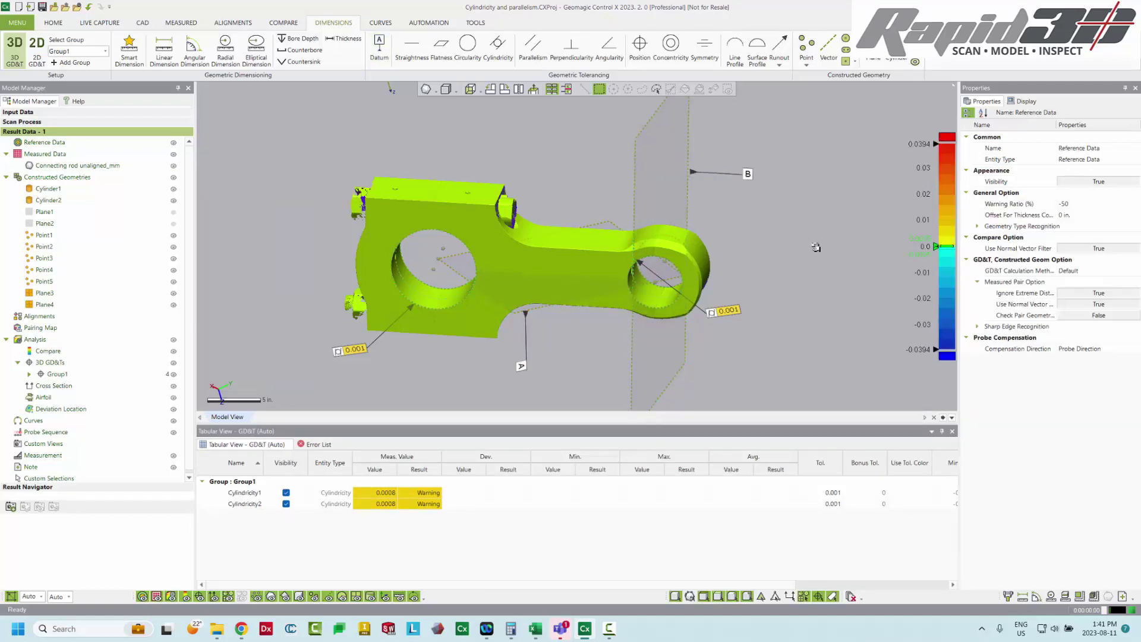
- Add a parallelism callout on Cylinder2 referencing datum A
{"action": "left_click", "coordinate": [534, 56]}
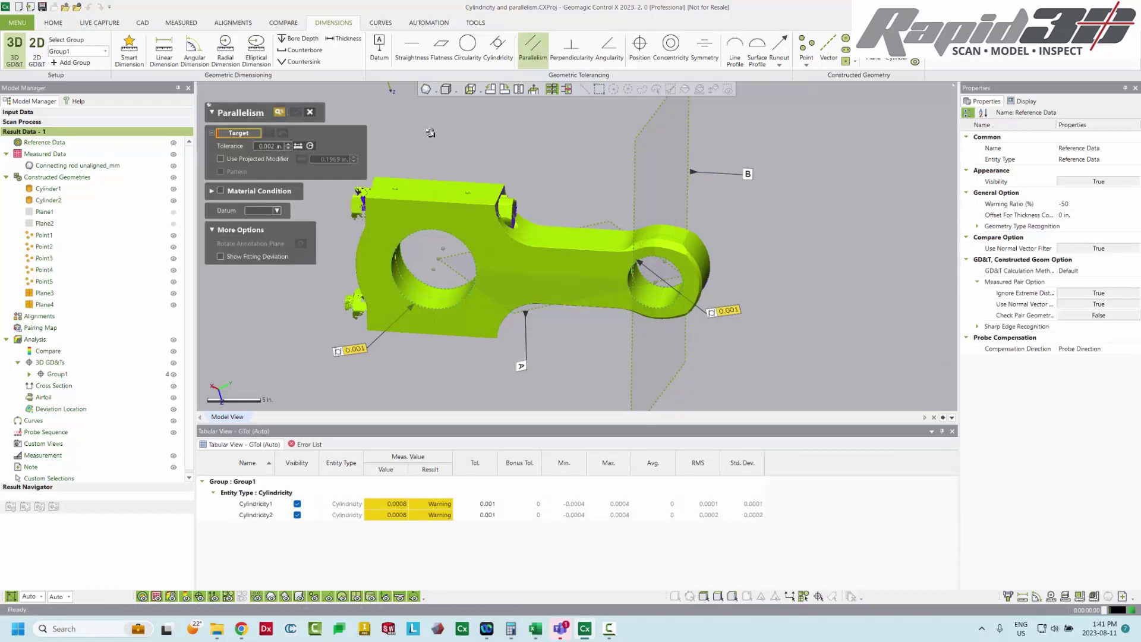
{"action": "middle_click_drag", "start_coordinate": [431, 133], "coordinate": [483, 164]}
{"action": "left_click", "coordinate": [476, 300]}
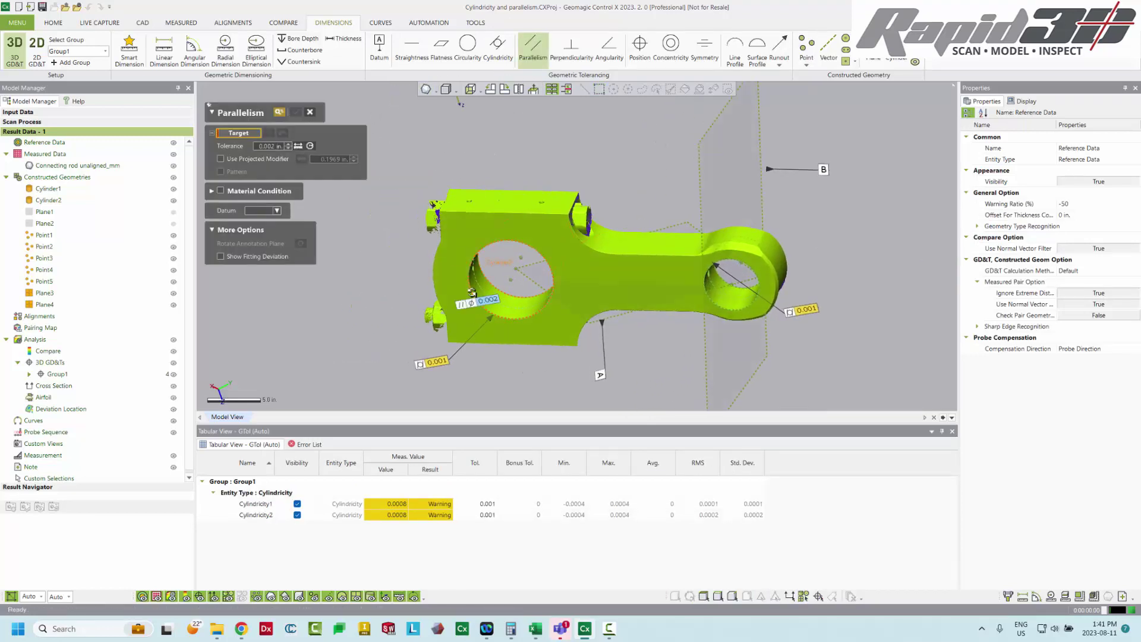
{"action": "left_click", "coordinate": [383, 294]}
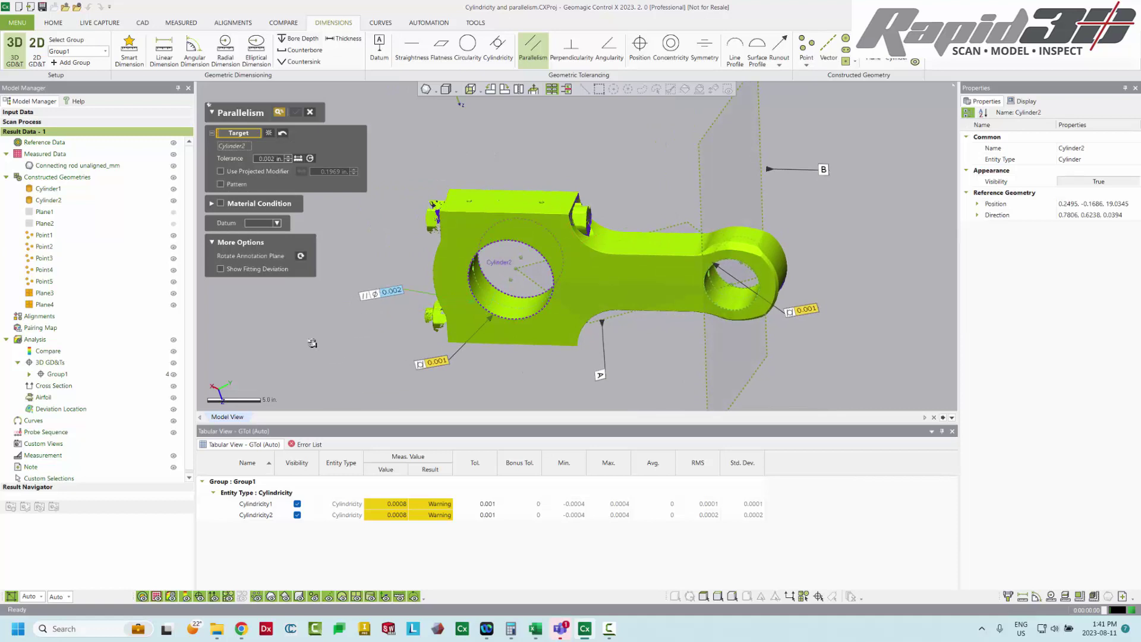
{"action": "left_click", "coordinate": [272, 223]}
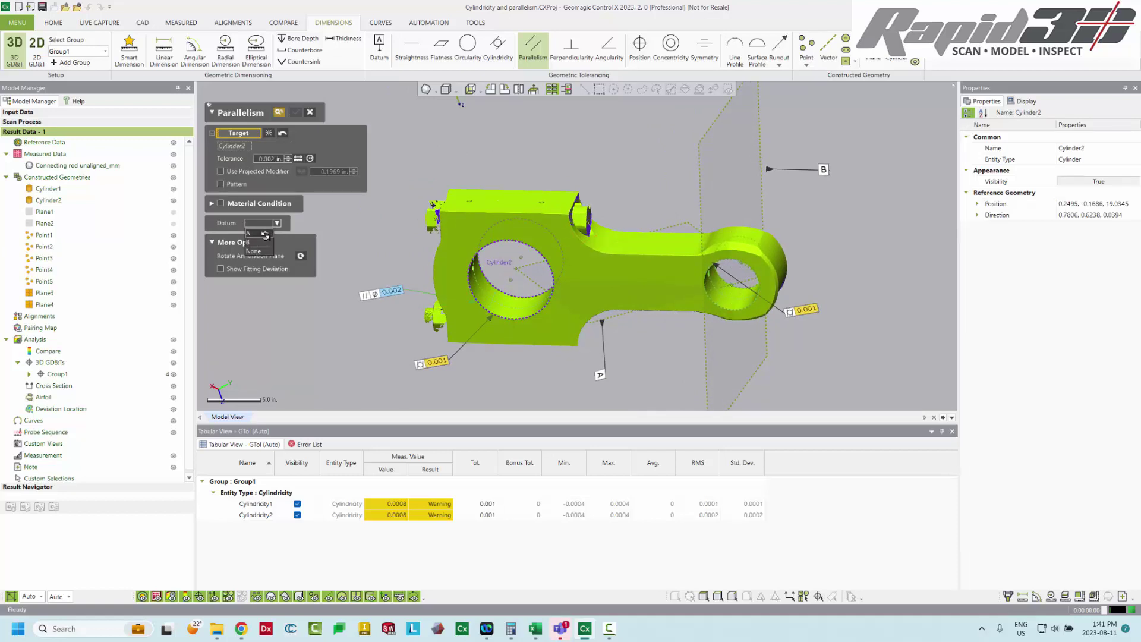
{"action": "left_click", "coordinate": [259, 242]}
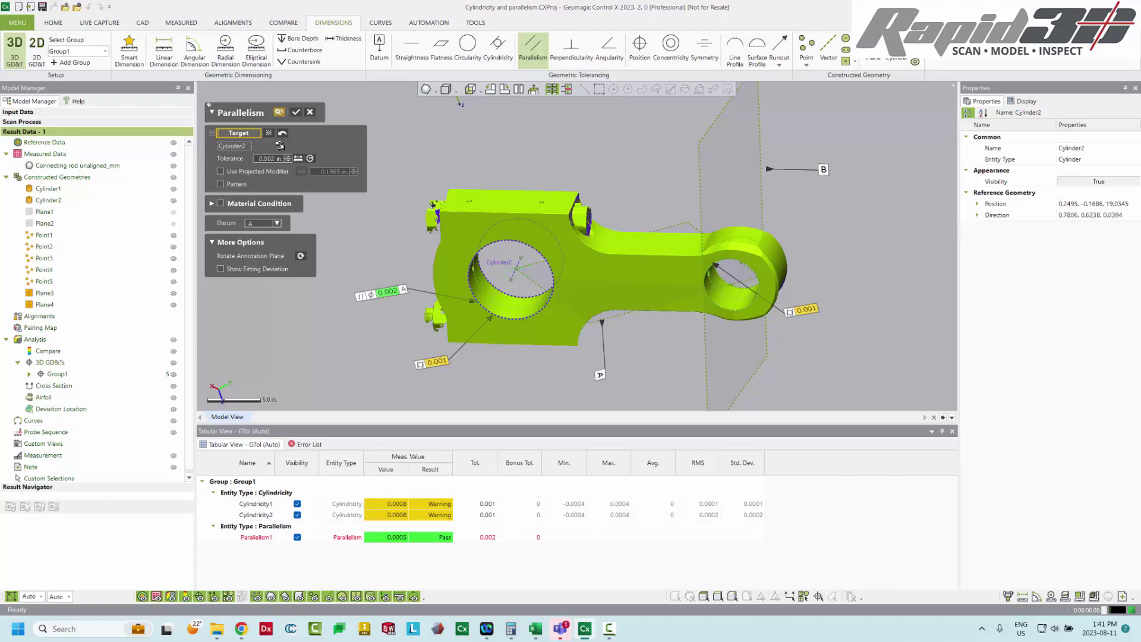
{"action": "left_click", "coordinate": [295, 112]}
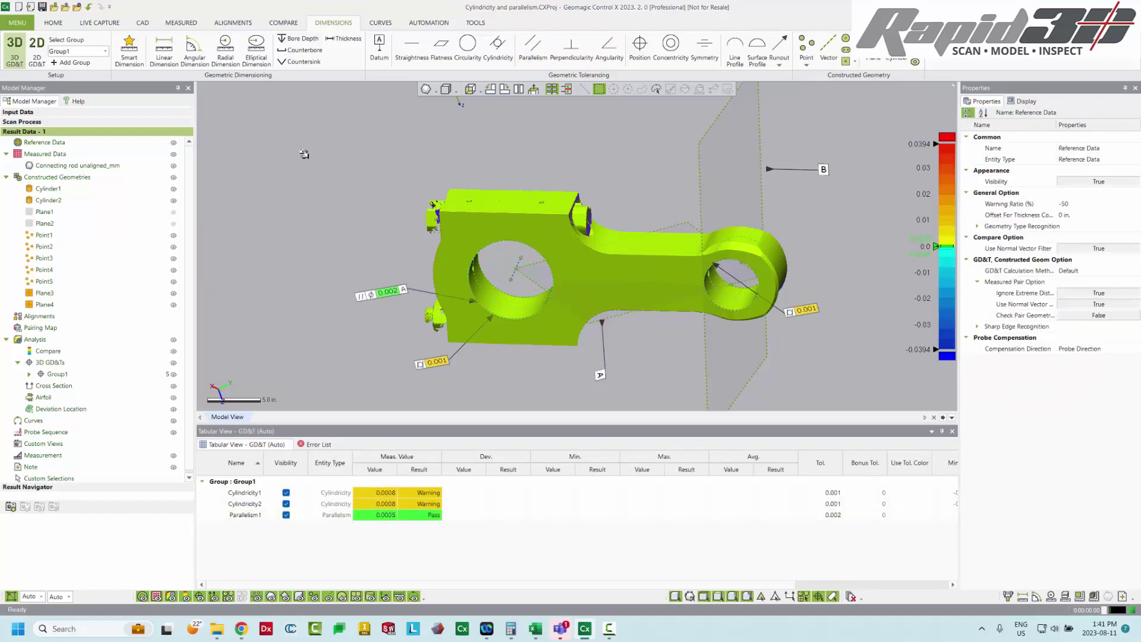
- Add a second parallelism callout on Cylinder2 referencing datum B
{"action": "key", "text": "Return"}
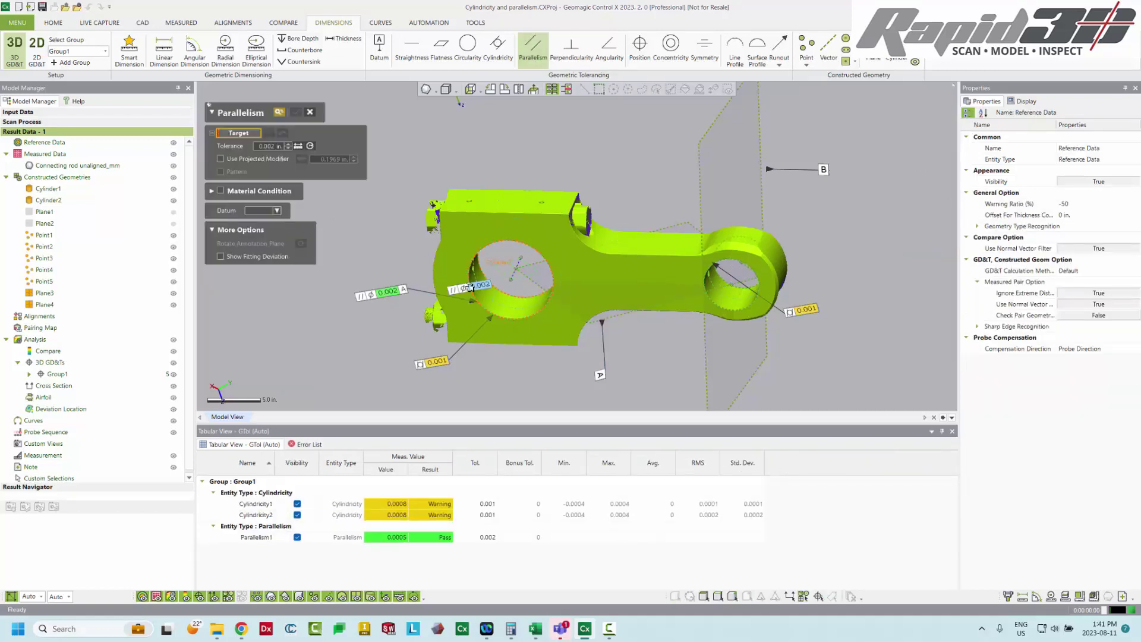
{"action": "left_click", "coordinate": [467, 288]}
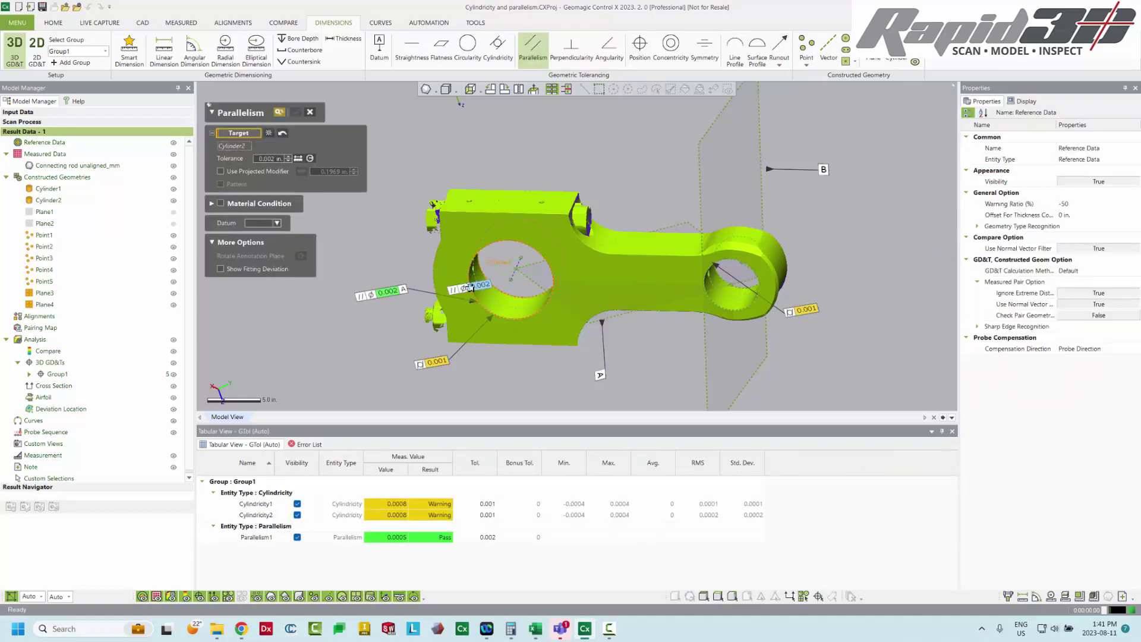
{"action": "left_click", "coordinate": [266, 224]}
{"action": "left_click", "coordinate": [257, 242]}
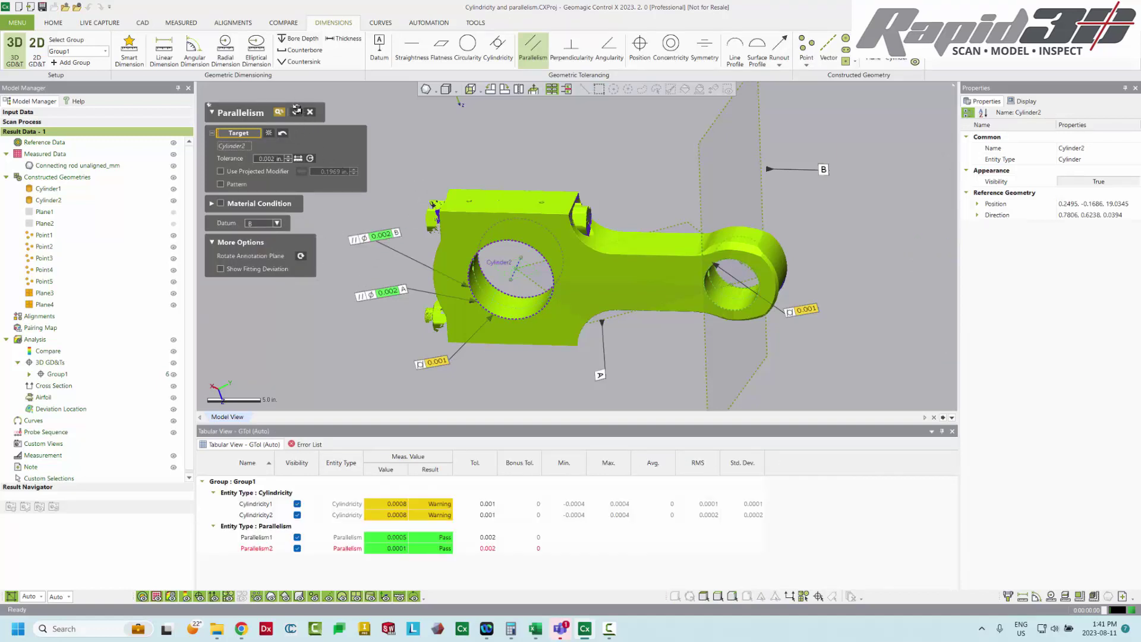
{"action": "left_click", "coordinate": [297, 111]}
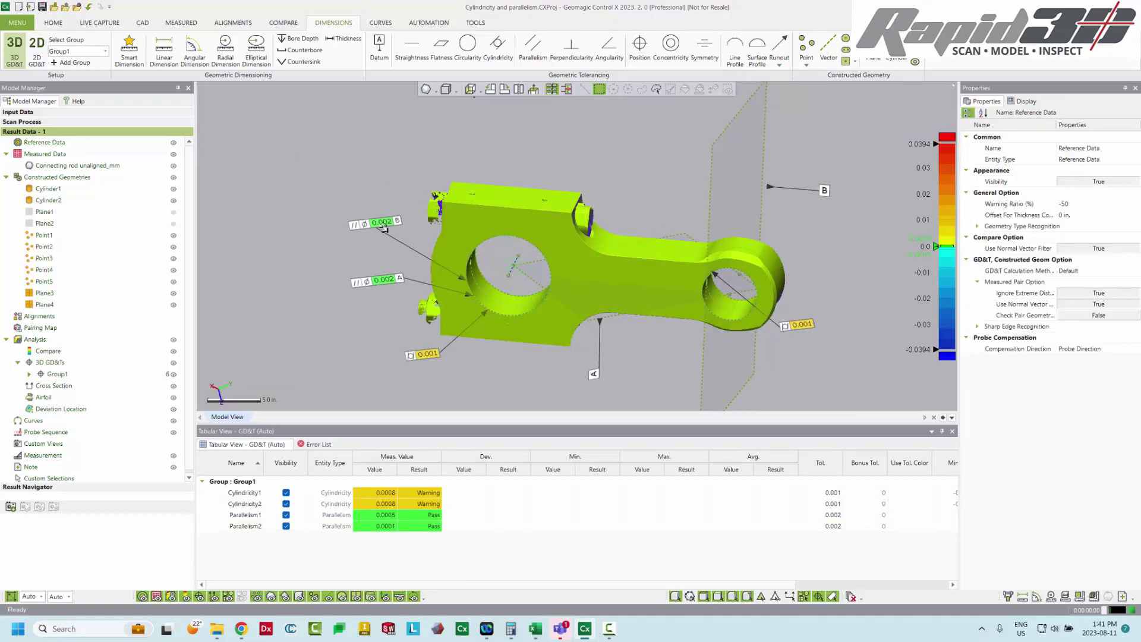
{"action": "left_click", "coordinate": [383, 279]}
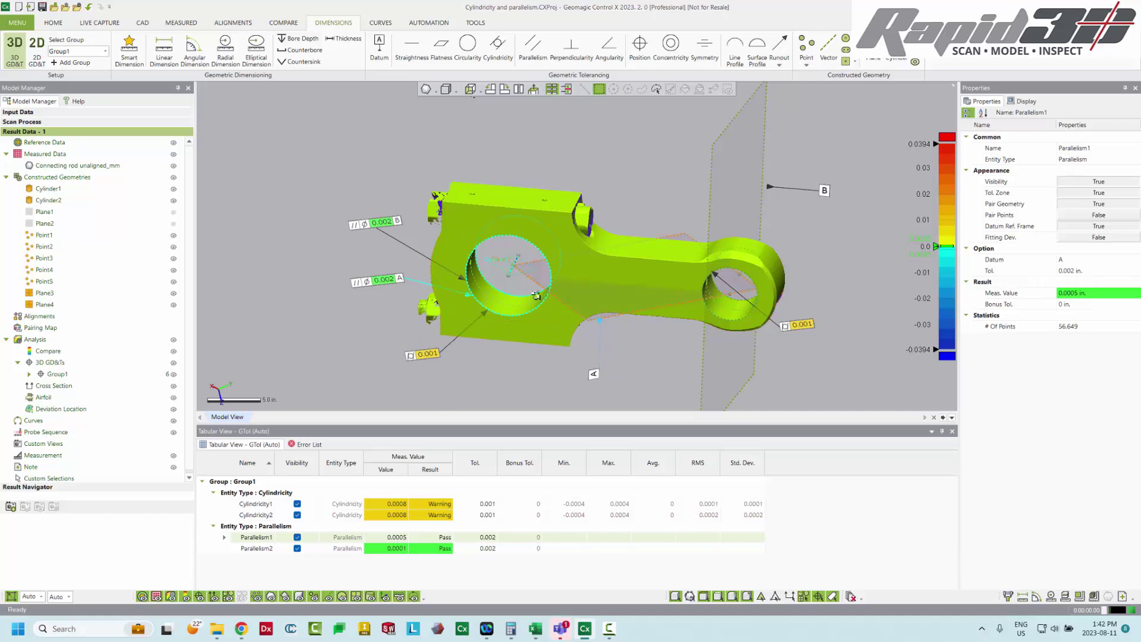
{"action": "right_click_drag", "start_coordinate": [555, 333], "coordinate": [517, 302]}
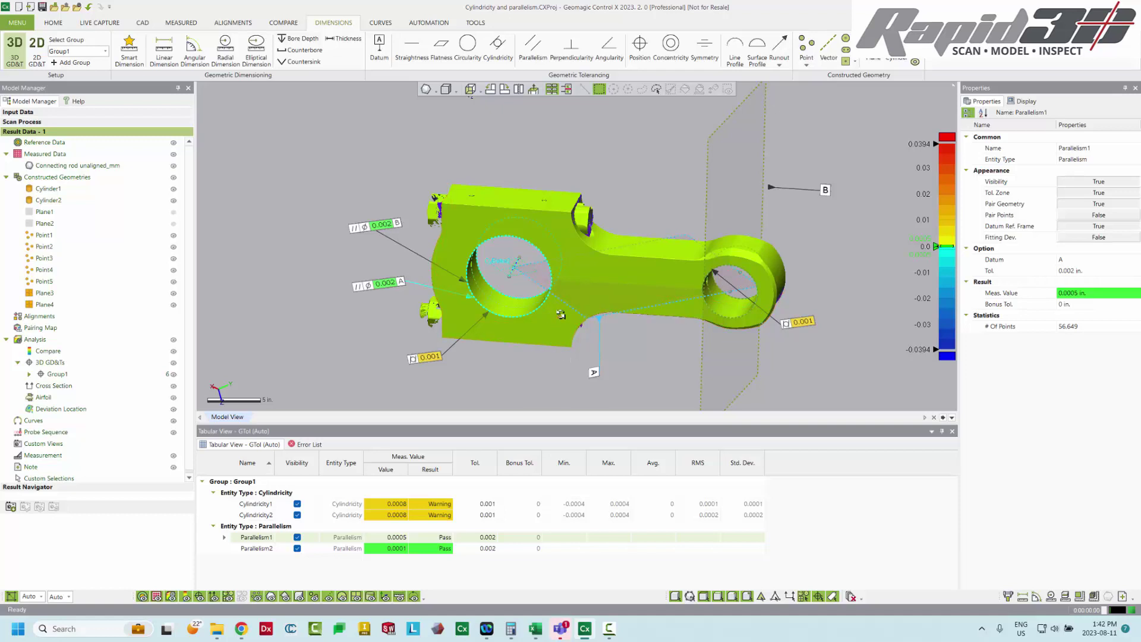
{"action": "right_click_drag", "start_coordinate": [525, 262], "coordinate": [616, 215]}
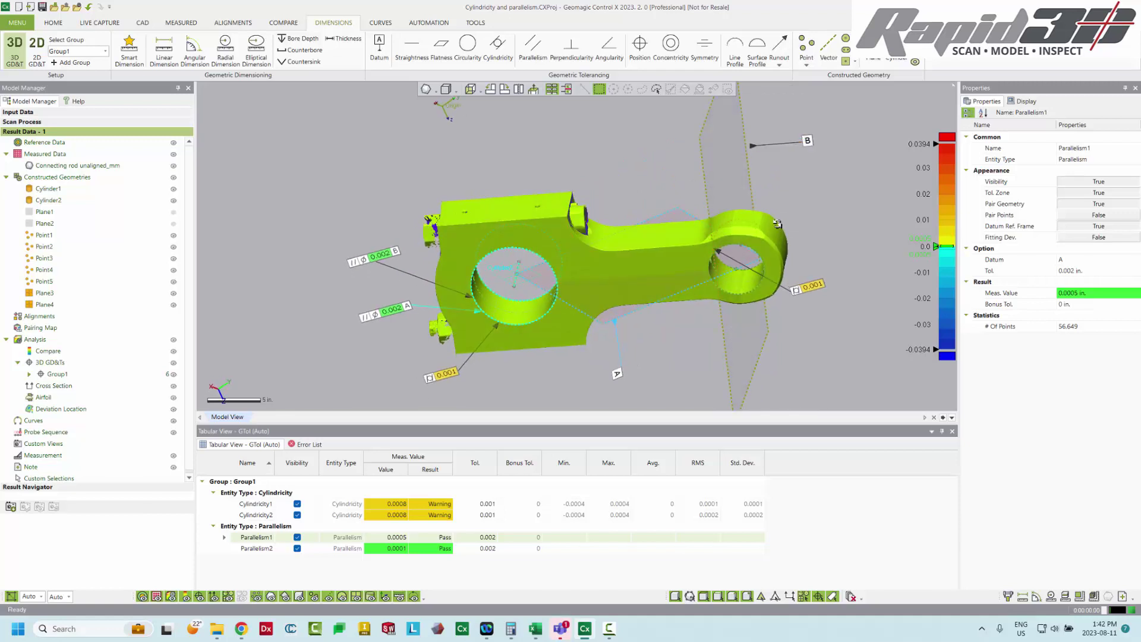
{"action": "right_click_drag", "start_coordinate": [663, 349], "coordinate": [611, 344]}
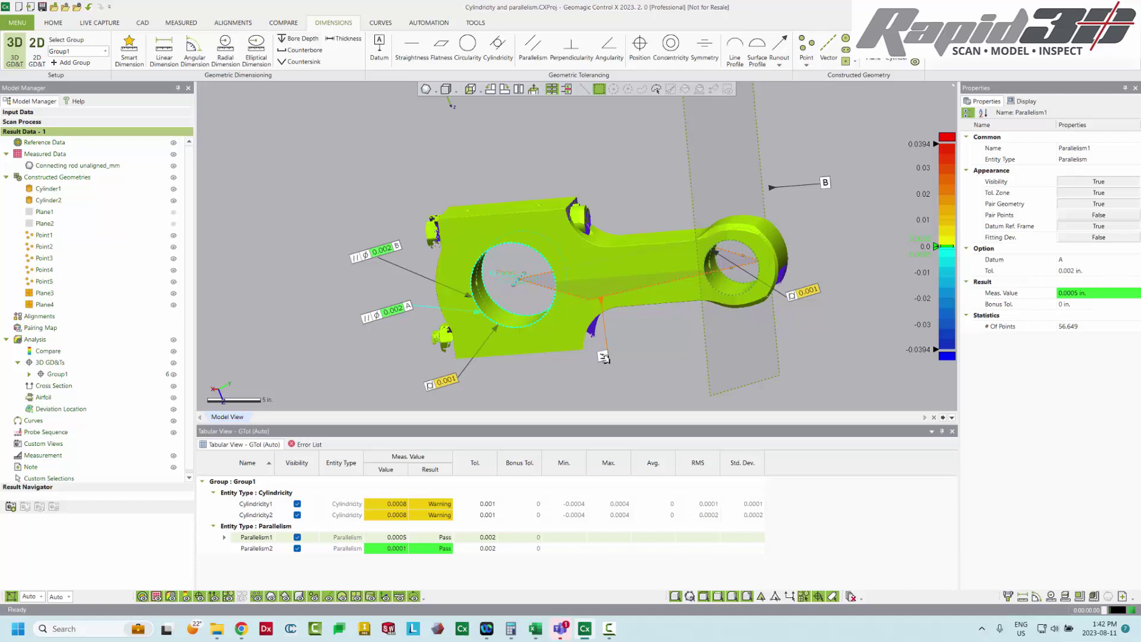
{"action": "right_click_drag", "start_coordinate": [603, 355], "coordinate": [794, 299]}
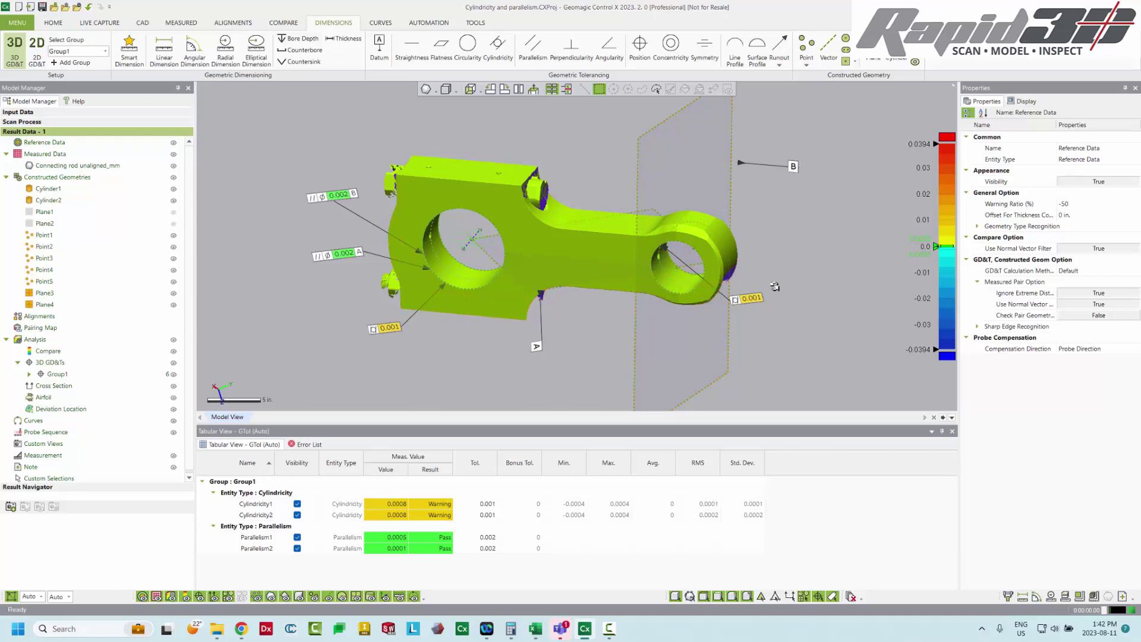
{"action": "right_click_drag", "start_coordinate": [783, 266], "coordinate": [802, 256]}
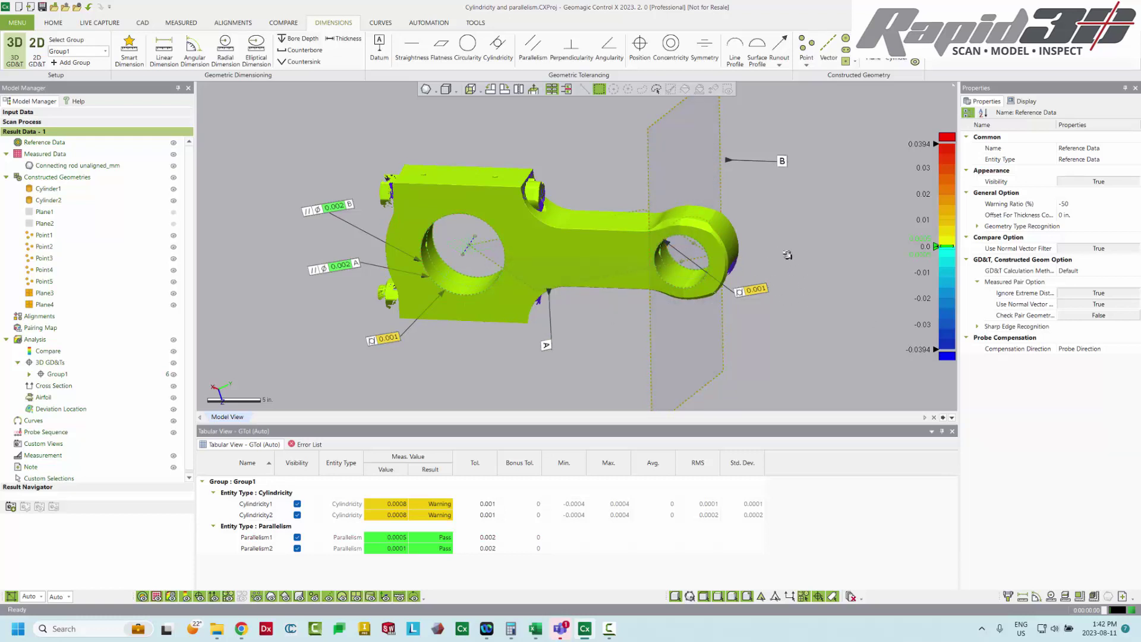
{"action": "right_click_drag", "start_coordinate": [787, 251], "coordinate": [772, 201]}
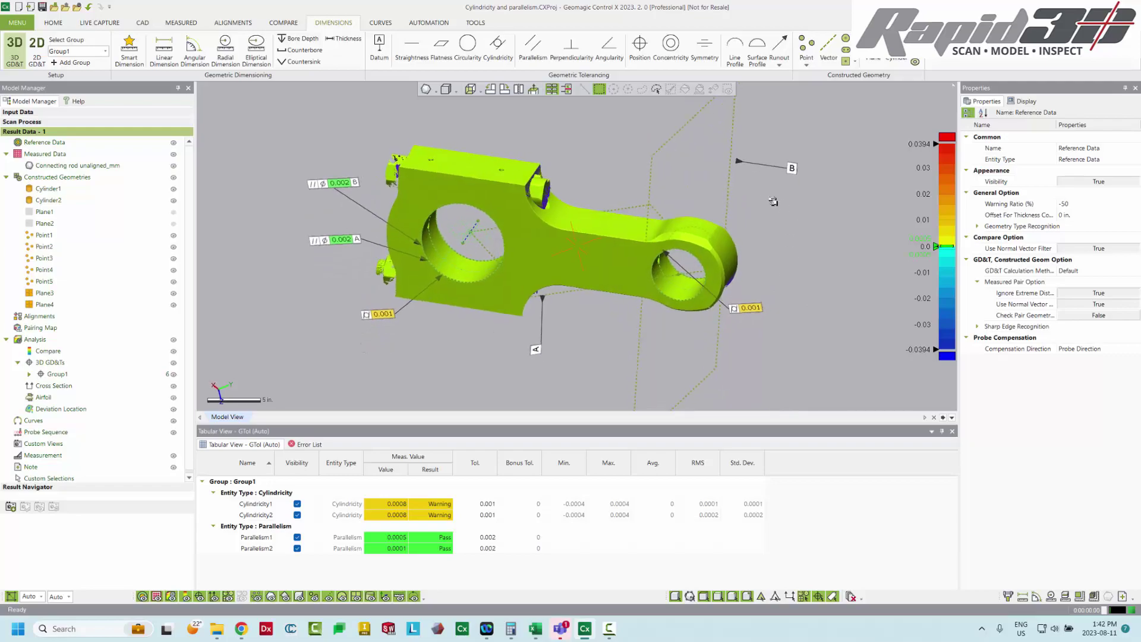